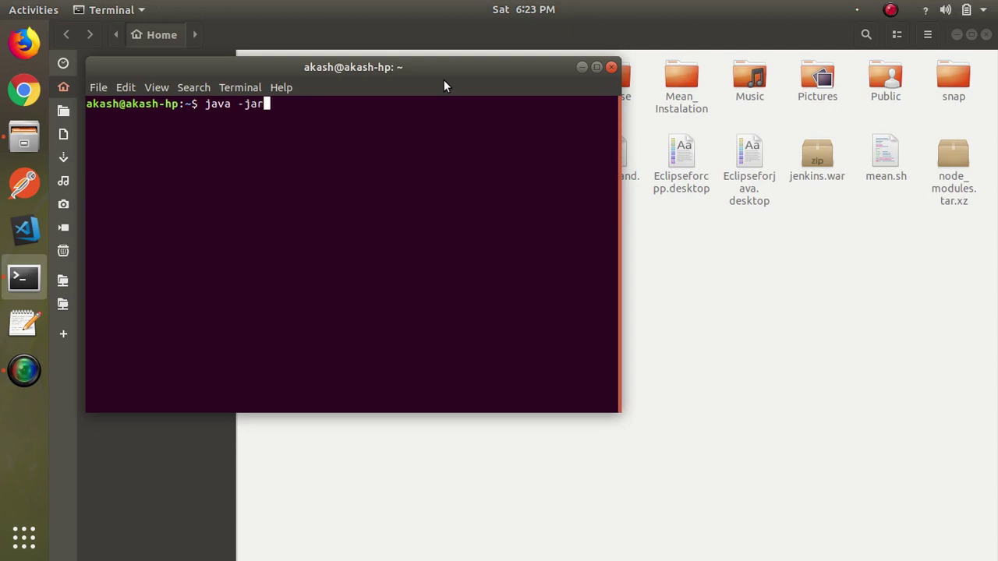
- Start Jenkins with java -jar jenkins.war and follow its startup log full-screen
{"action": "key", "text": "Tab"}
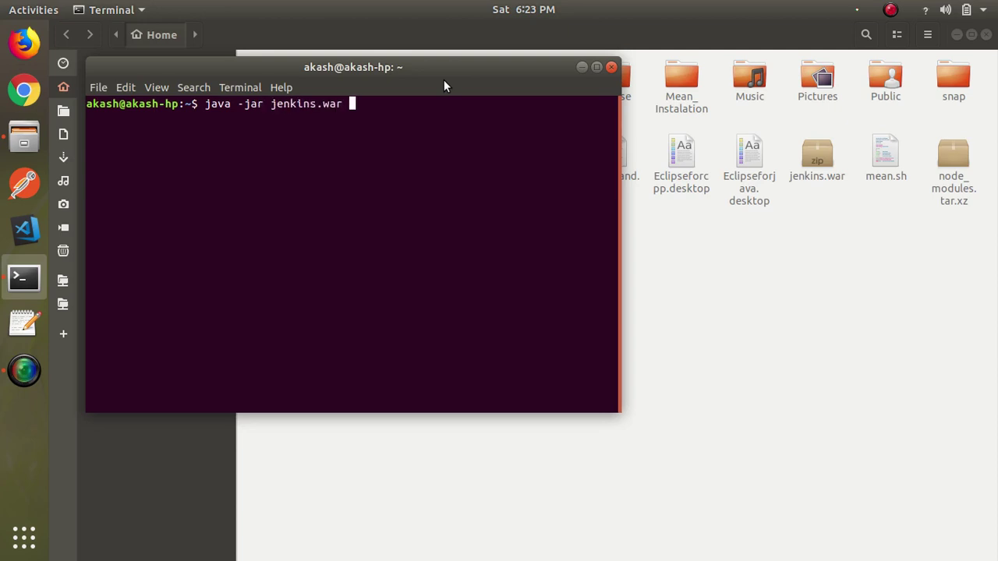
{"action": "key", "text": "Return"}
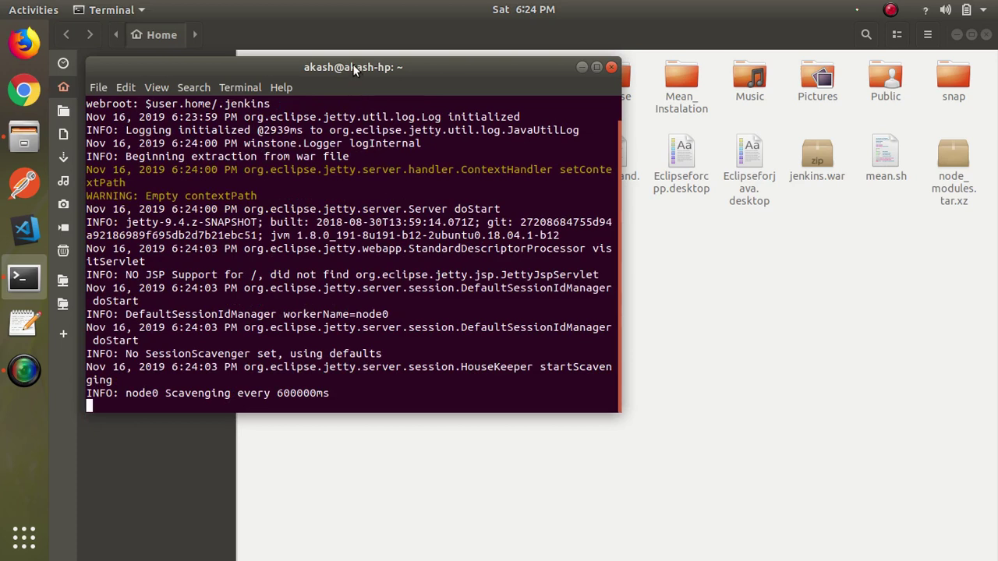
{"action": "left_click_drag", "start_coordinate": [353, 65], "coordinate": [514, 76]}
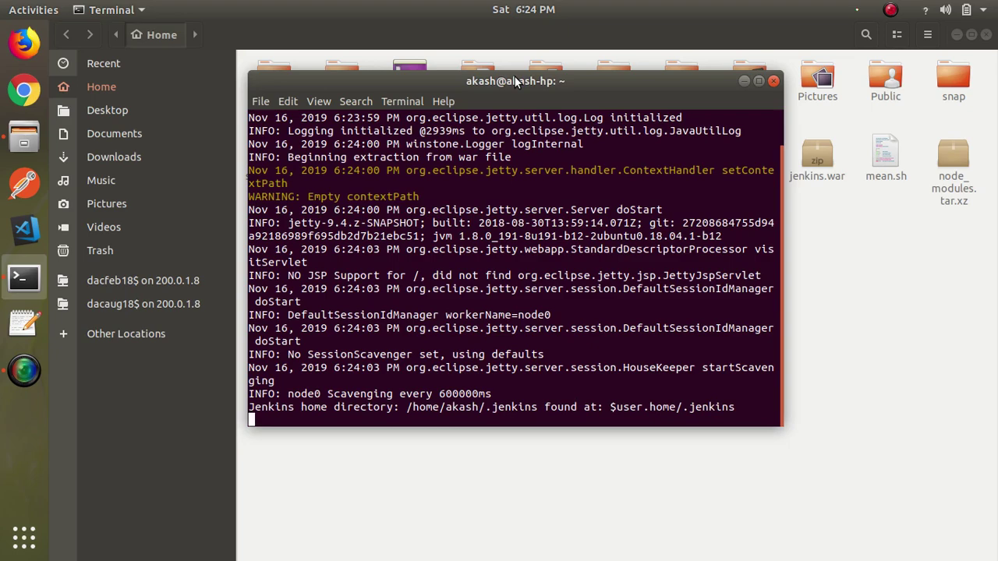
{"action": "key", "text": "F11"}
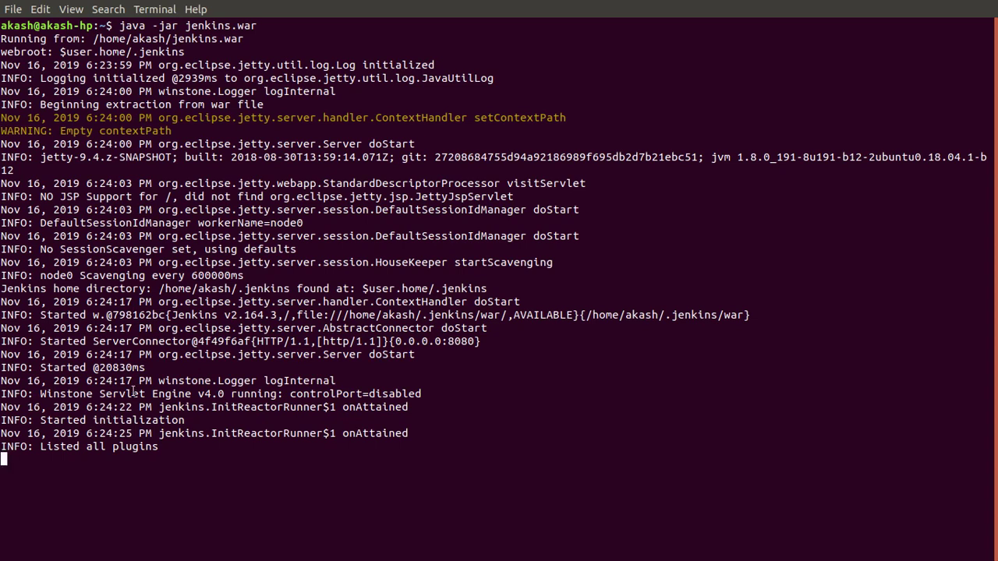
{"action": "left_click_drag", "start_coordinate": [41, 447], "coordinate": [162, 444]}
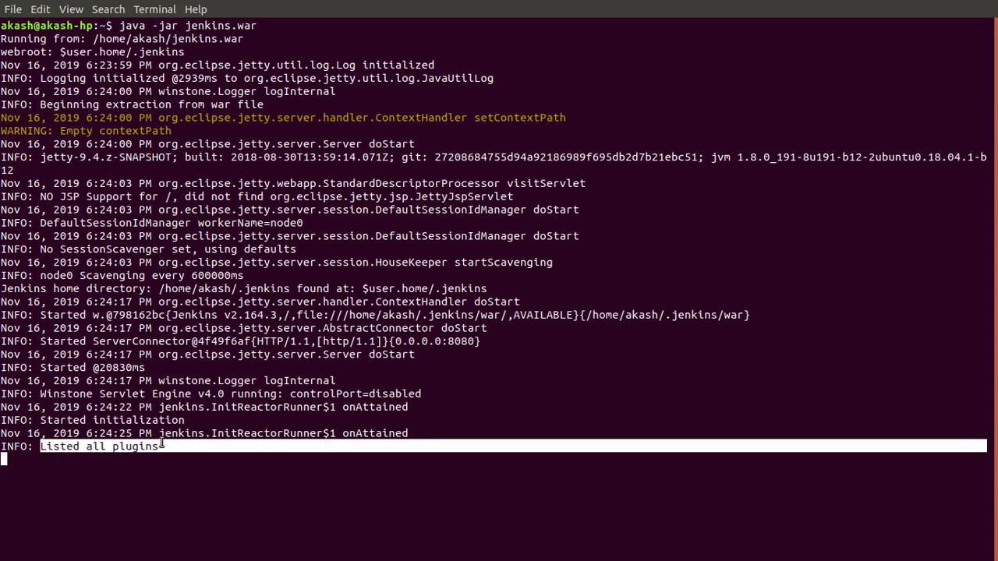
{"action": "key", "text": "F11"}
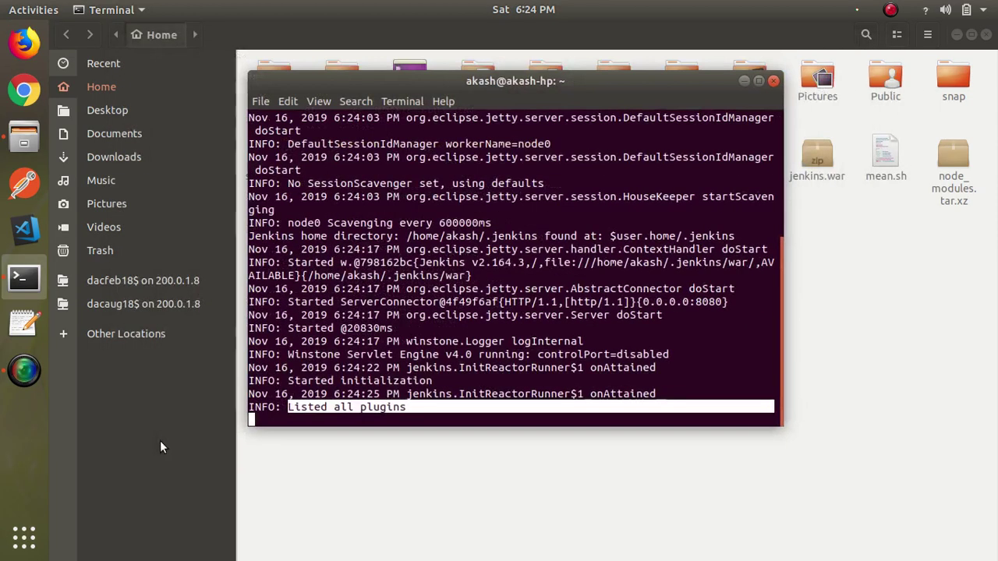
- Confirm the log reports 'Jenkins is fully up and running', then launch Chrome
{"action": "left_click", "coordinate": [748, 355]}
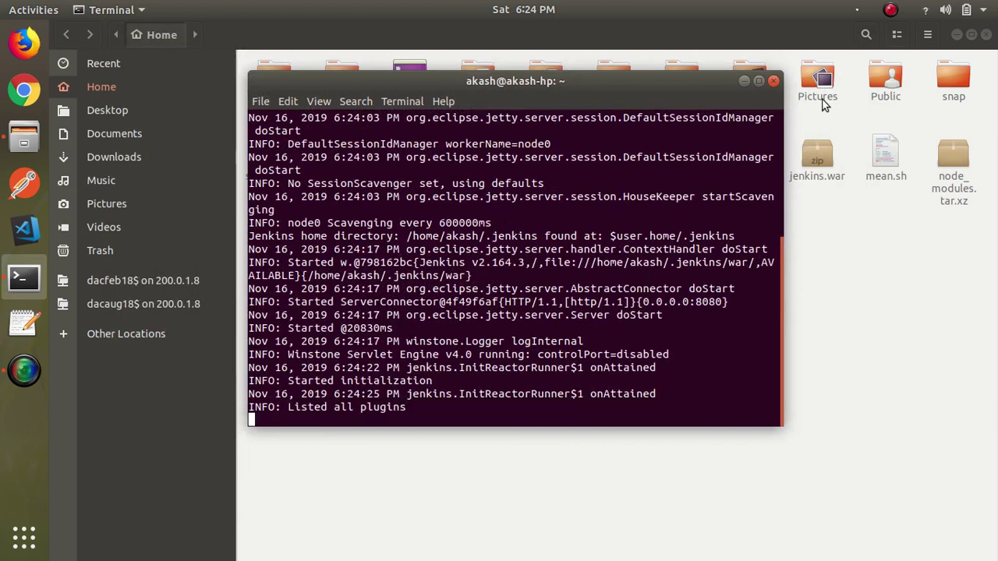
{"action": "left_click", "coordinate": [891, 10]}
{"action": "left_click", "coordinate": [891, 53]}
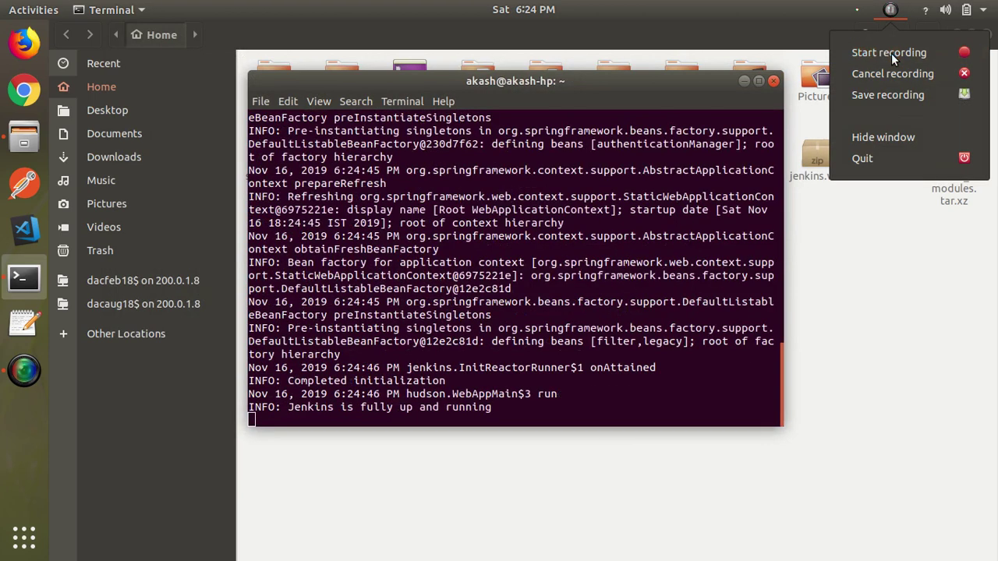
{"action": "left_click_drag", "start_coordinate": [289, 407], "coordinate": [493, 407]}
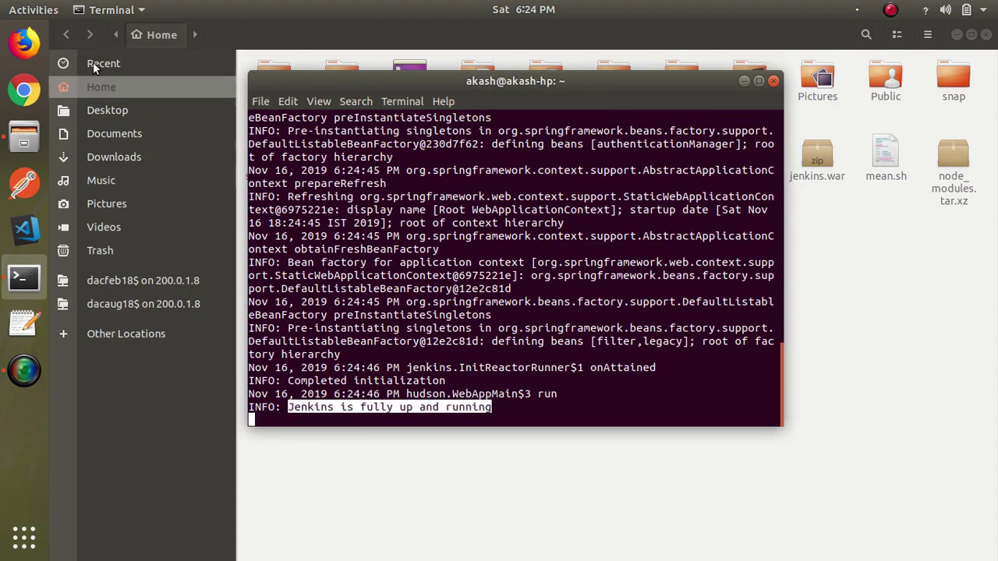
{"action": "left_click", "coordinate": [23, 90]}
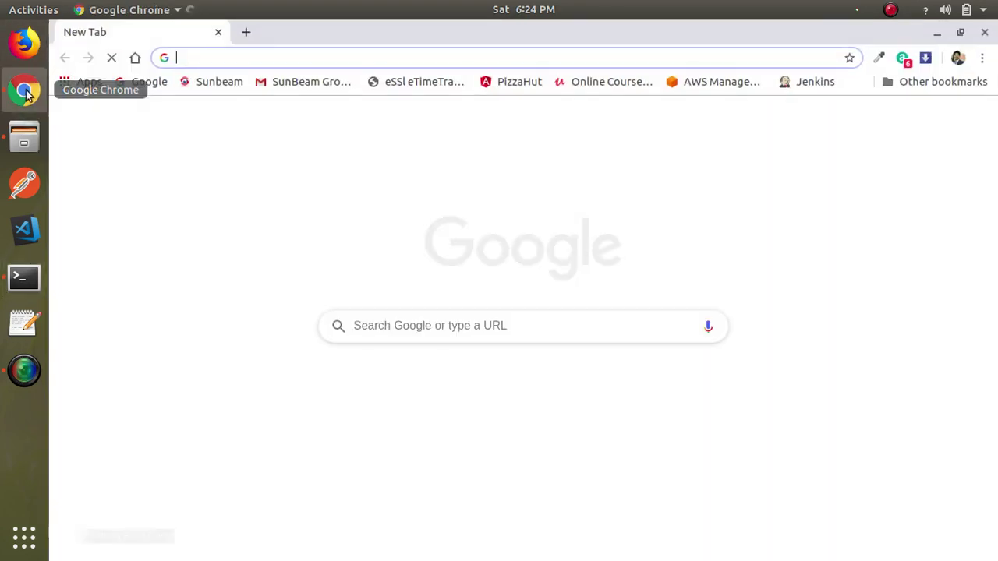
- Load localhost:8080 and sign in to Jenkins with the account username and password
{"action": "type", "text": "localhost:"}
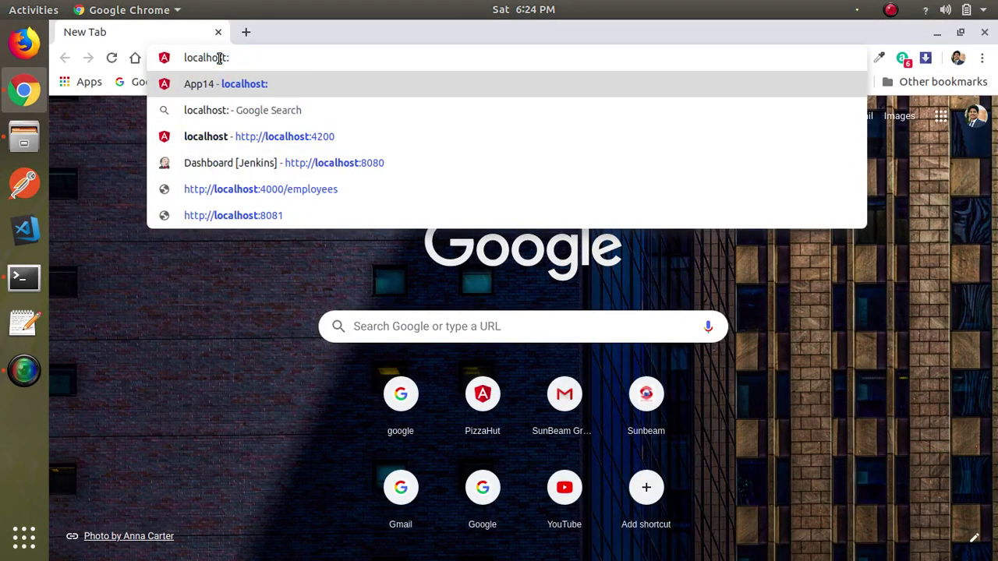
{"action": "type", "text": "8080"}
{"action": "key", "text": "Return"}
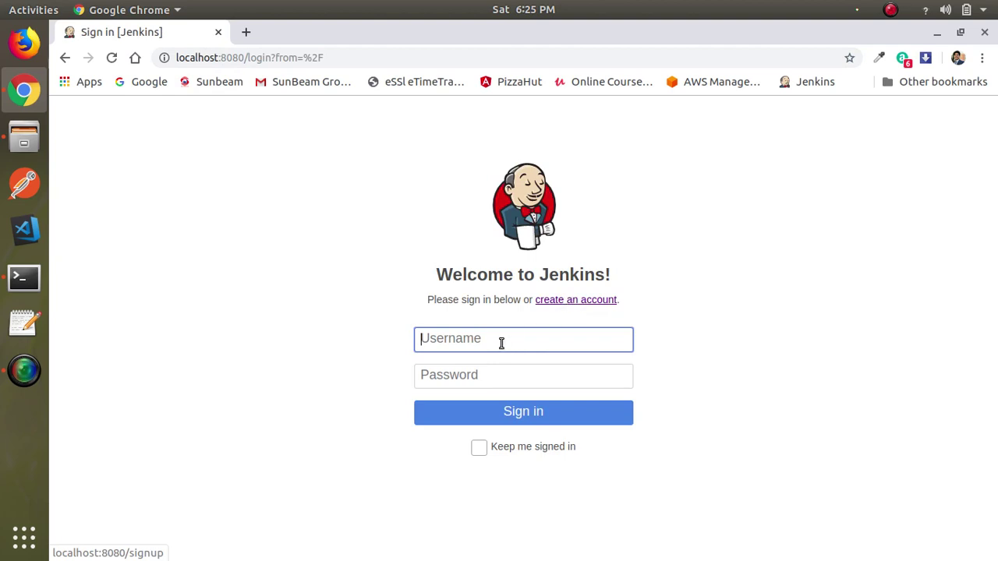
{"action": "key", "text": "Tab"}
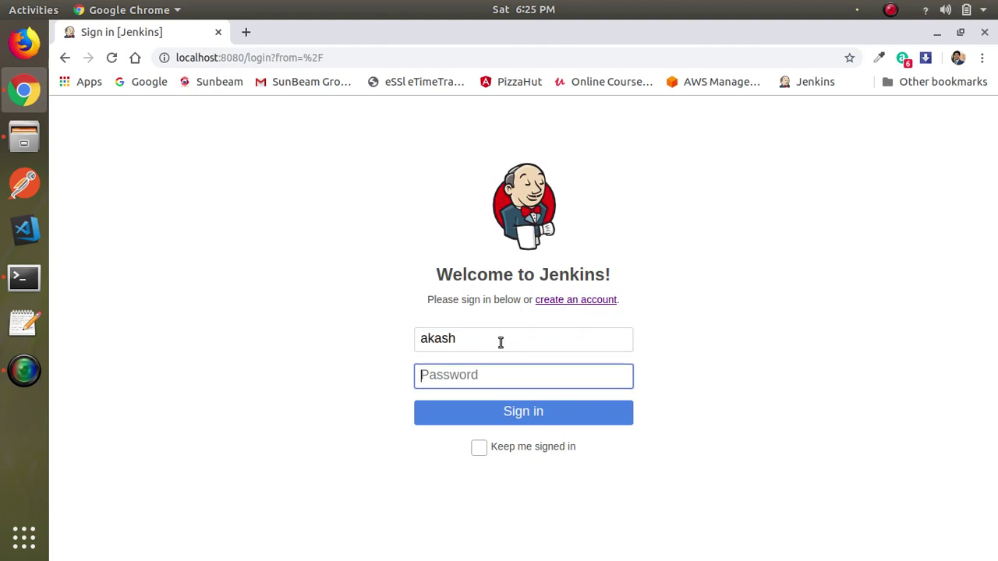
{"action": "left_click", "coordinate": [511, 421]}
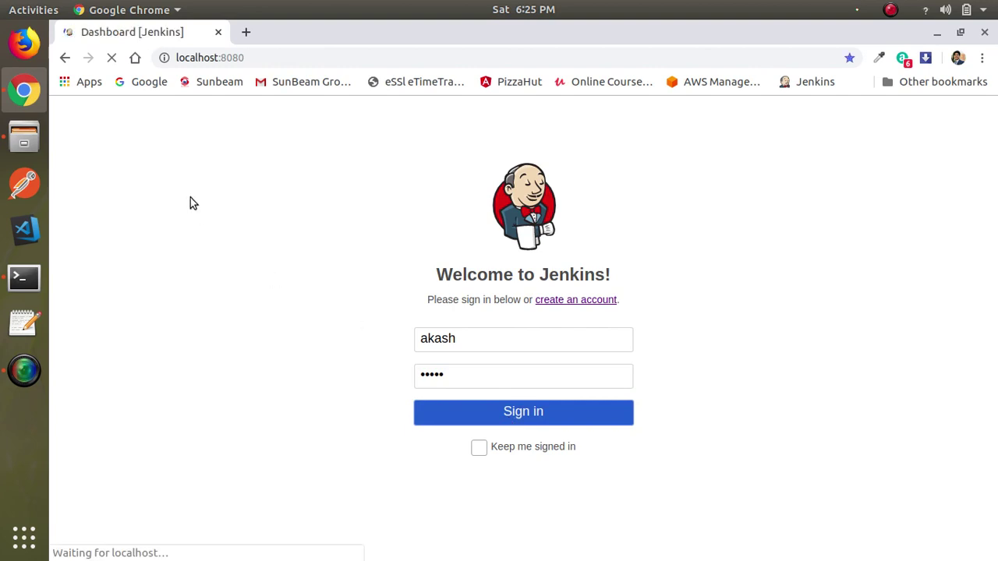
- Open a Google tab, then create a Freestyle project named client-1 in Jenkins
{"action": "left_click", "coordinate": [243, 36]}
{"action": "left_click", "coordinate": [142, 83]}
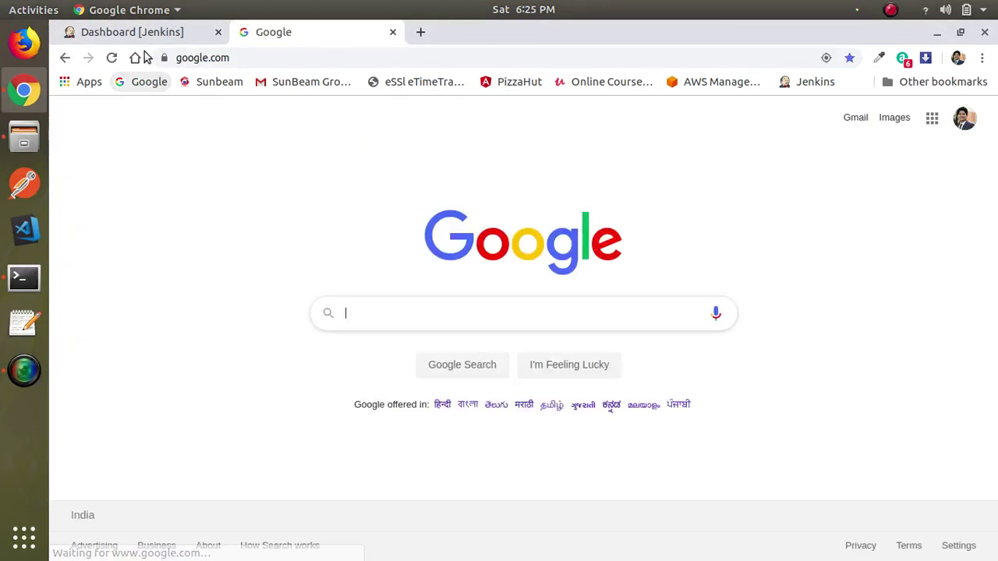
{"action": "left_click", "coordinate": [147, 32]}
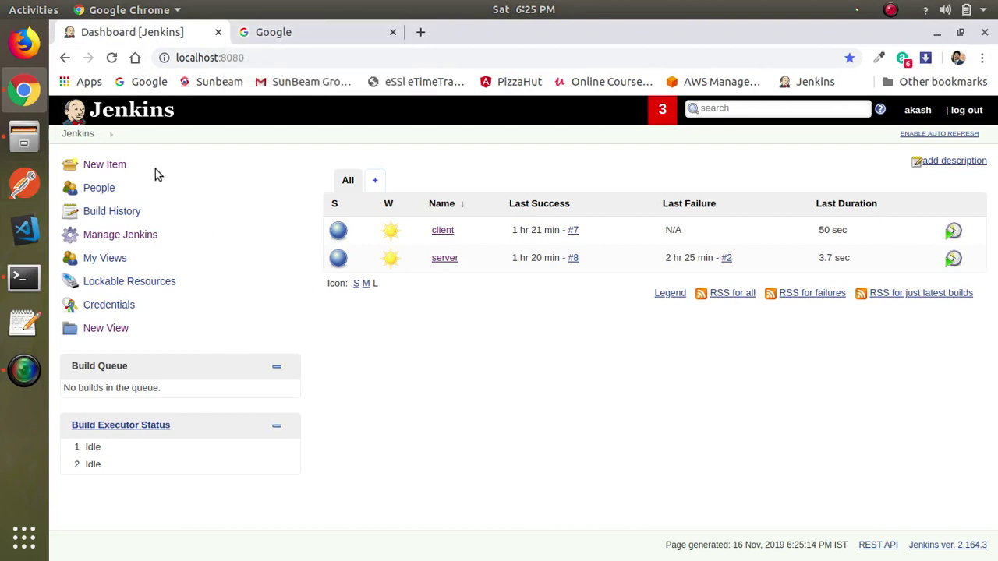
{"action": "left_click", "coordinate": [110, 170]}
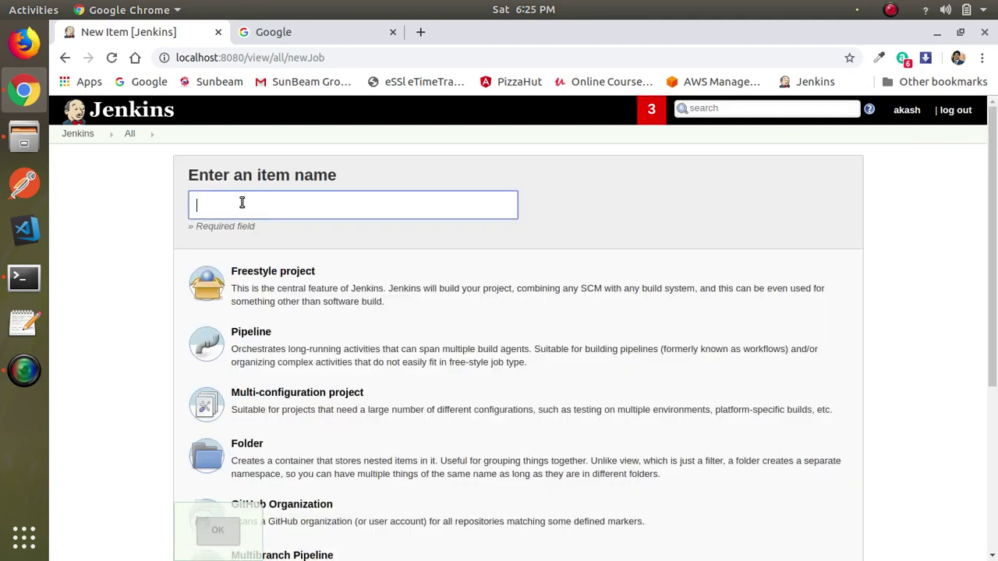
{"action": "type", "text": "client-1"}
{"action": "left_click", "coordinate": [297, 287]}
{"action": "left_click", "coordinate": [226, 530]}
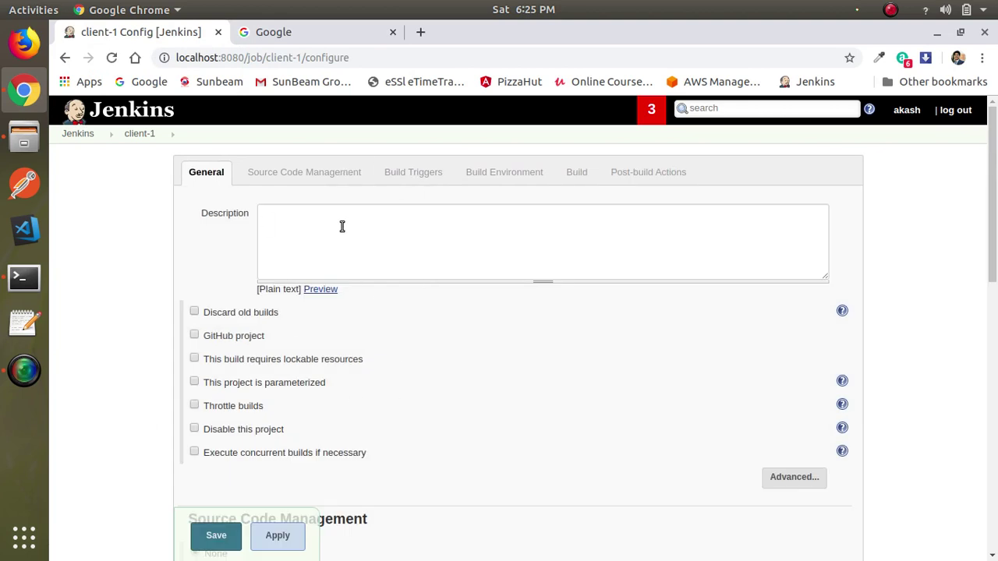
- Describe the job as 'this is client' and tick GitHub project
{"action": "left_click", "coordinate": [342, 226]}
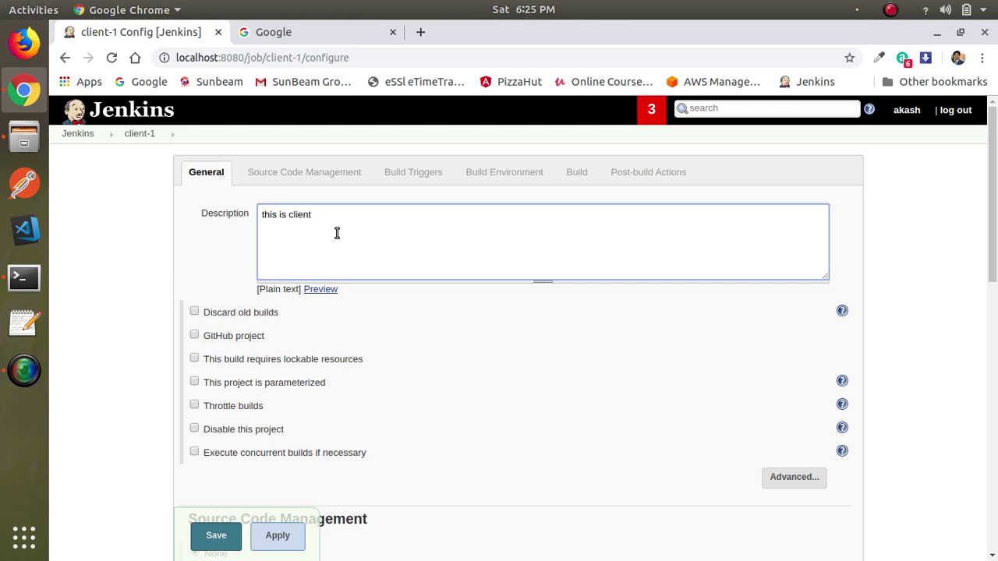
{"action": "left_click", "coordinate": [194, 335]}
{"action": "left_click", "coordinate": [292, 359]}
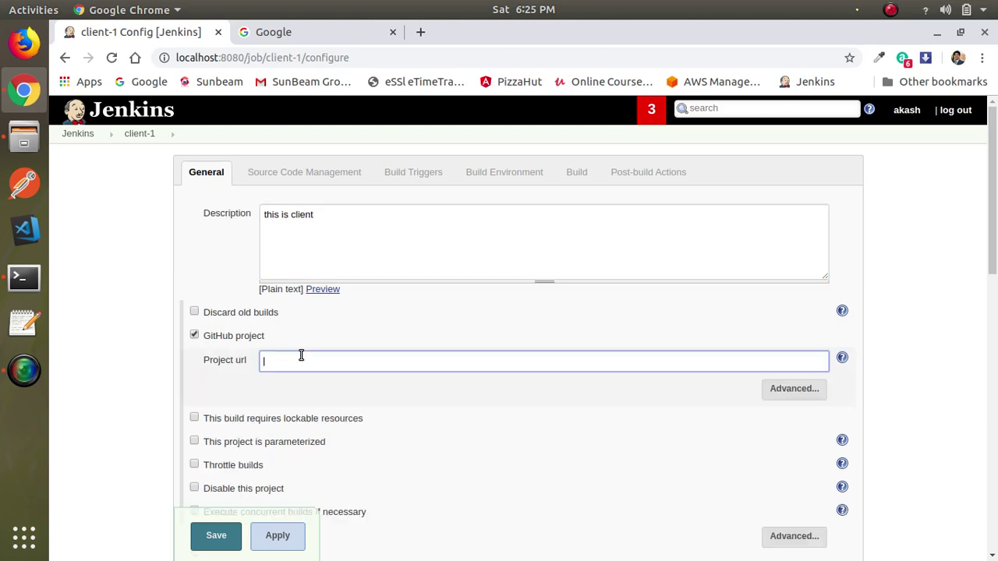
{"action": "left_click", "coordinate": [305, 31]}
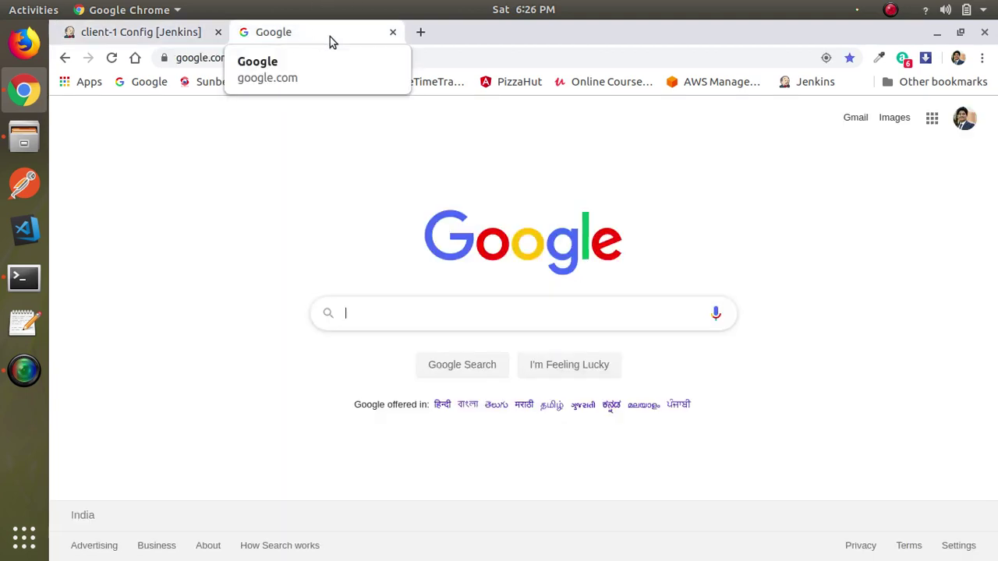
- Search Google for 'github' using the suggestion and open the GitHub home page
{"action": "left_click", "coordinate": [398, 309]}
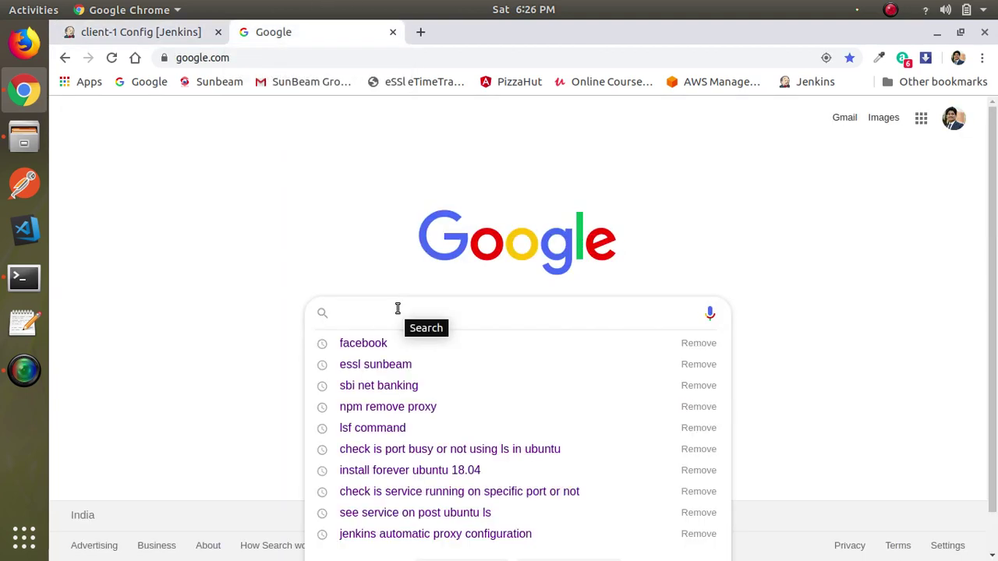
{"action": "type", "text": "git"}
{"action": "key", "text": "Down"}
{"action": "key", "text": "Down"}
{"action": "key", "text": "Down"}
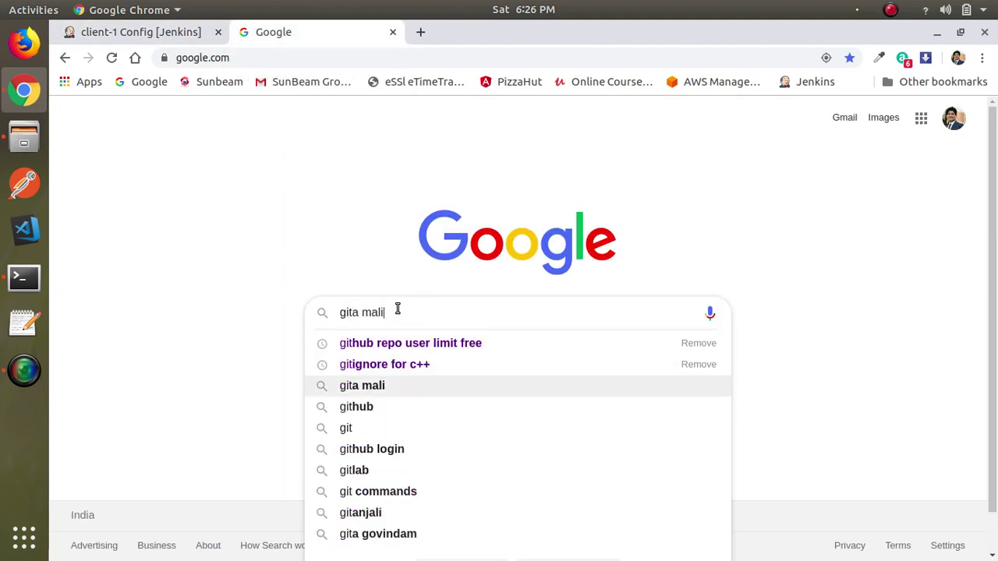
{"action": "key", "text": "Down"}
{"action": "key", "text": "Return"}
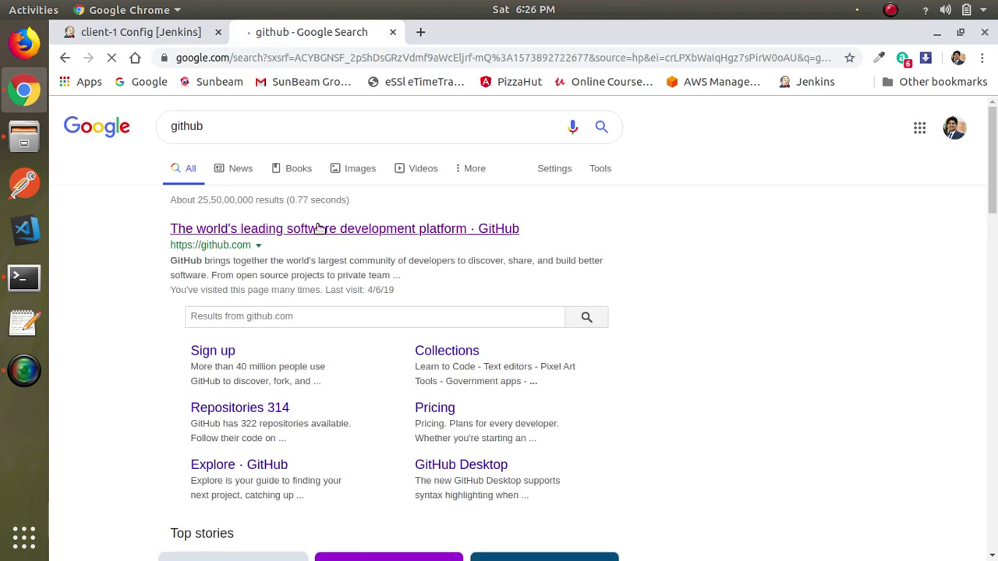
{"action": "left_click", "coordinate": [289, 233]}
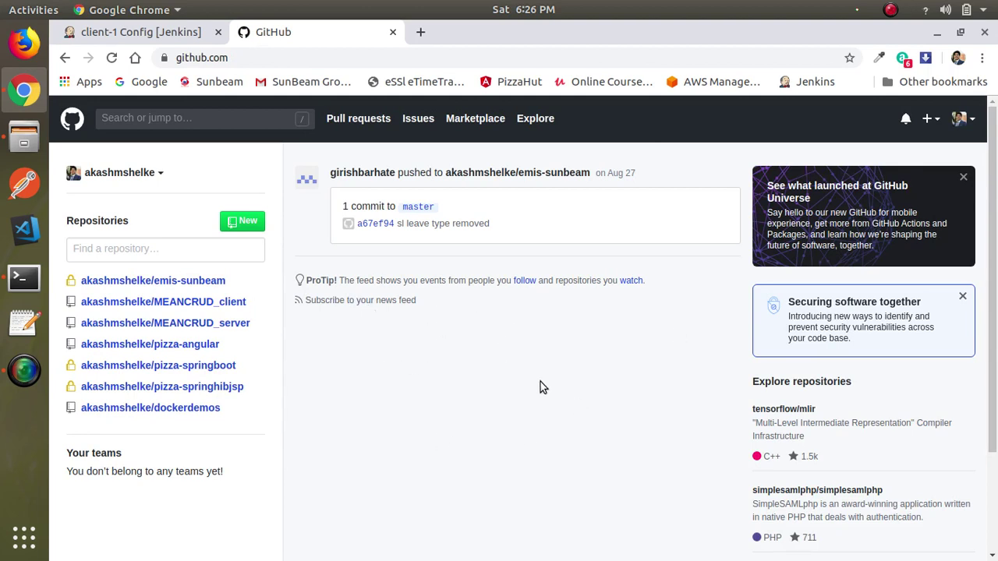
- Create a new public GitHub repository named client-1
{"action": "left_click", "coordinate": [927, 119]}
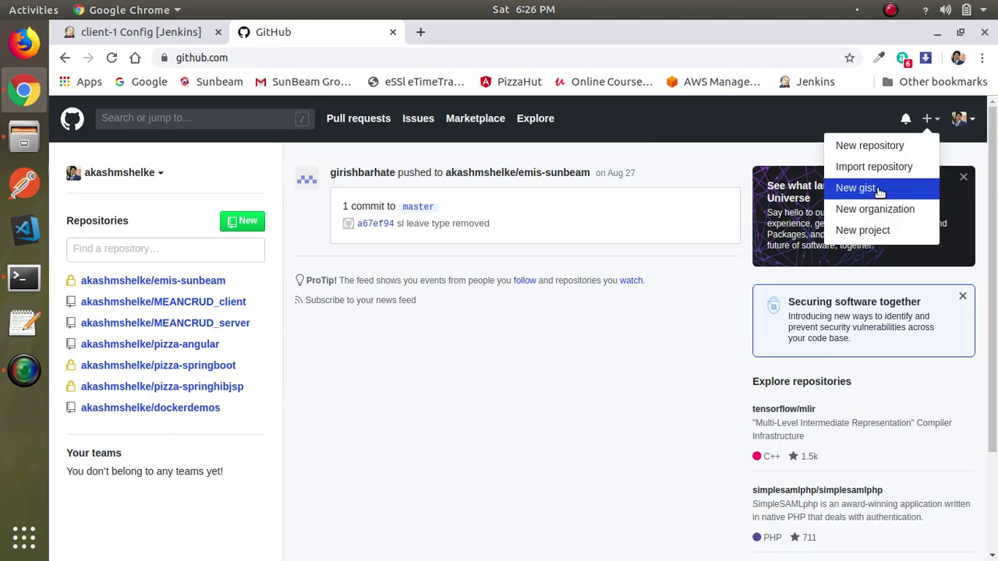
{"action": "left_click", "coordinate": [869, 148]}
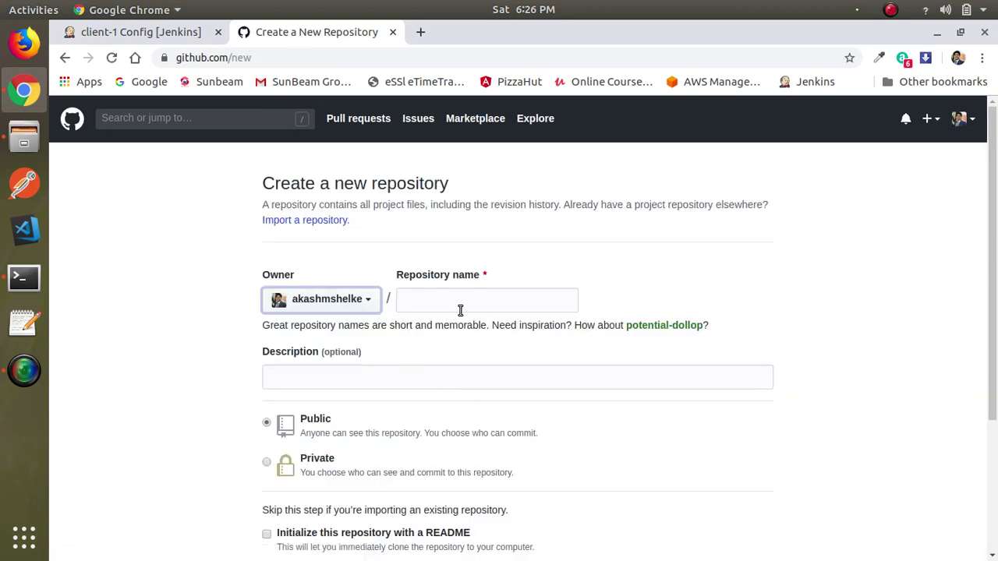
{"action": "left_click", "coordinate": [470, 305]}
{"action": "type", "text": "clie"}
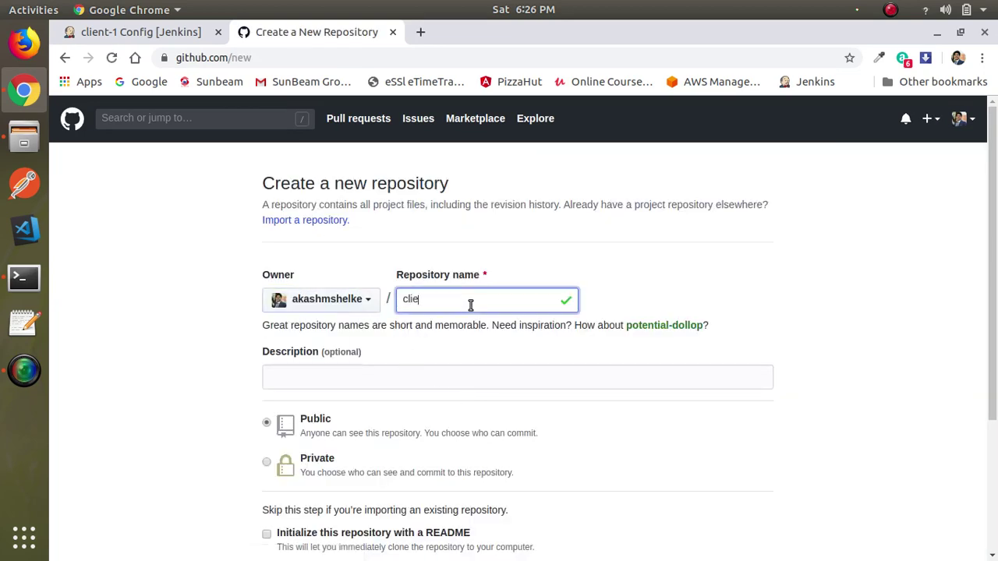
{"action": "type", "text": "nt-1"}
{"action": "scroll", "coordinate": [362, 409], "scroll_direction": "down", "scroll_amount": 2}
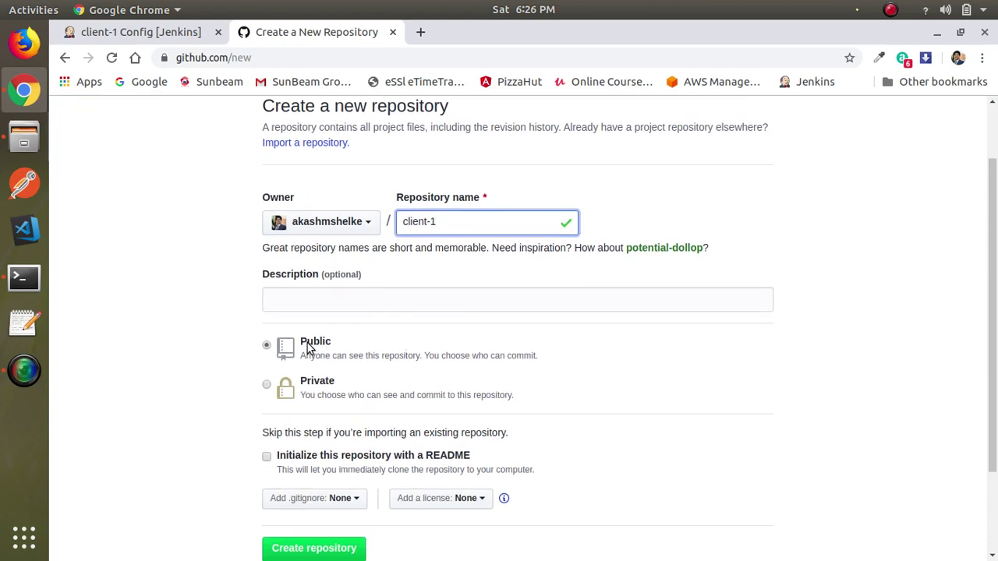
{"action": "left_click_drag", "start_coordinate": [295, 343], "coordinate": [362, 339]}
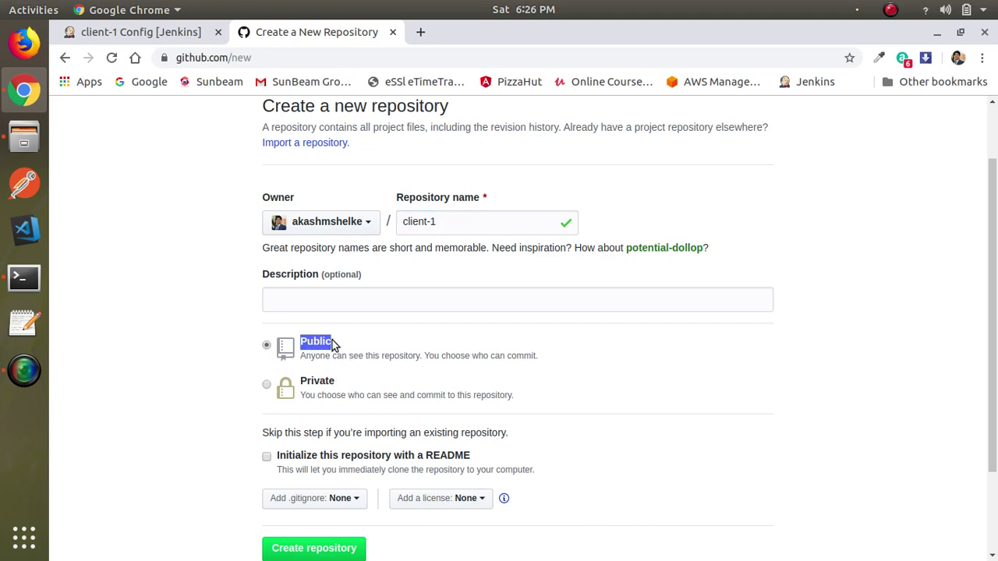
{"action": "scroll", "coordinate": [323, 499], "scroll_direction": "down", "scroll_amount": 3}
{"action": "left_click", "coordinate": [328, 443]}
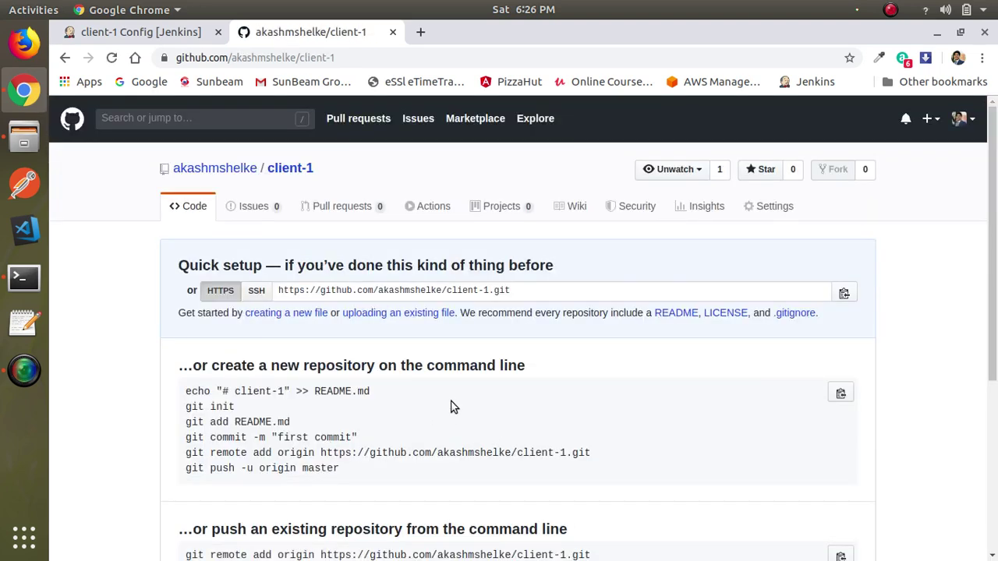
- Copy the repository's git remote add origin command line
{"action": "scroll", "coordinate": [343, 405], "scroll_direction": "down", "scroll_amount": 5}
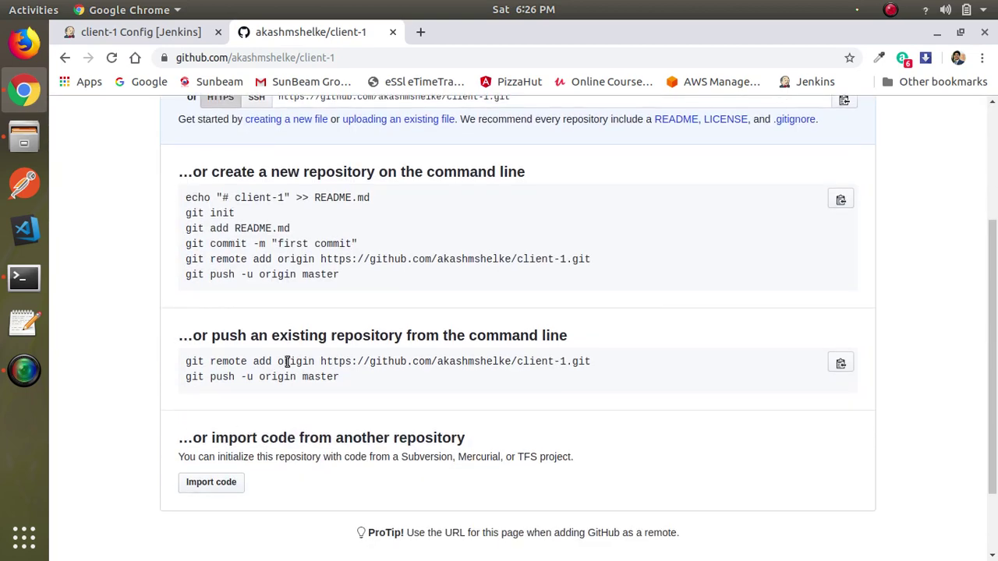
{"action": "triple_click", "coordinate": [287, 362]}
{"action": "left_click", "coordinate": [401, 380]}
{"action": "triple_click", "coordinate": [357, 362]}
{"action": "key", "text": "ctrl+c"}
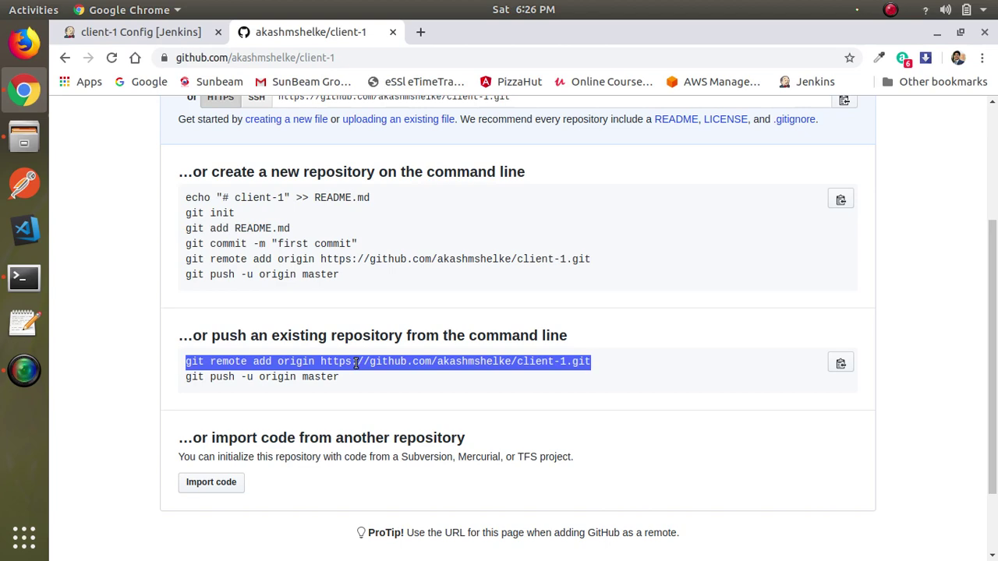
{"action": "left_click", "coordinate": [23, 141]}
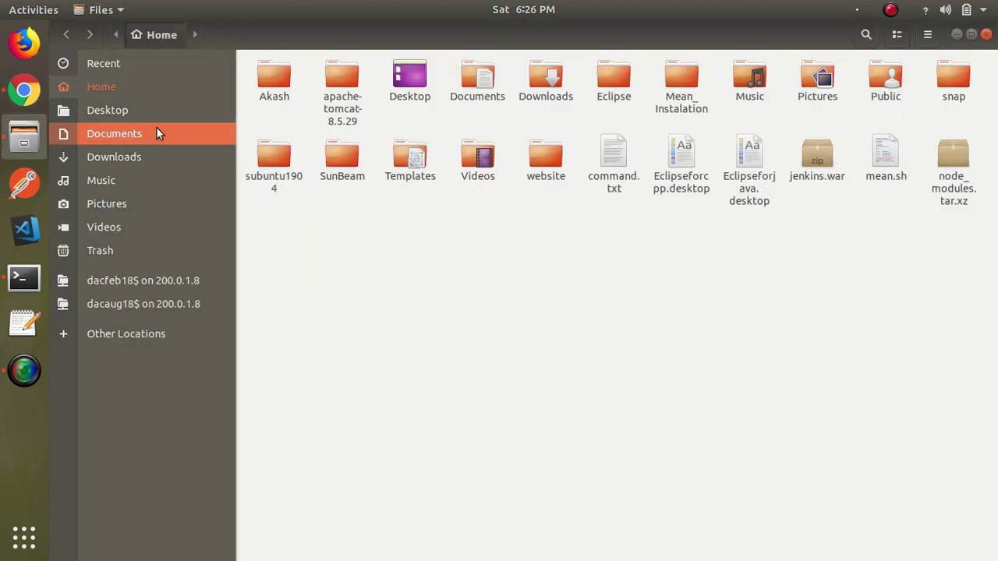
- Delete the hidden .git folder in Akash/imp_demos/MEAN CRUD/Client and open a terminal there
{"action": "double_click", "coordinate": [269, 82]}
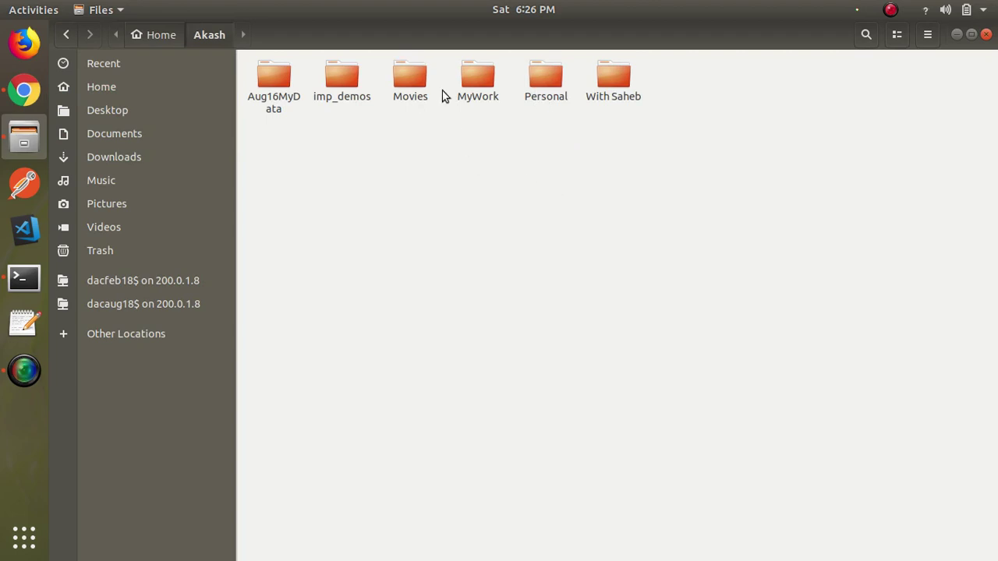
{"action": "double_click", "coordinate": [354, 92]}
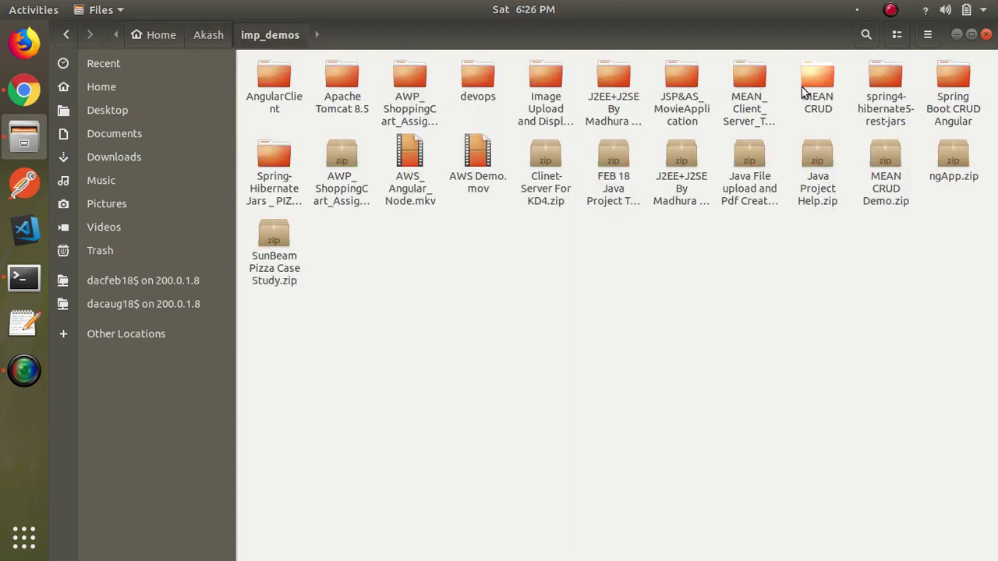
{"action": "double_click", "coordinate": [803, 91]}
{"action": "double_click", "coordinate": [281, 88]}
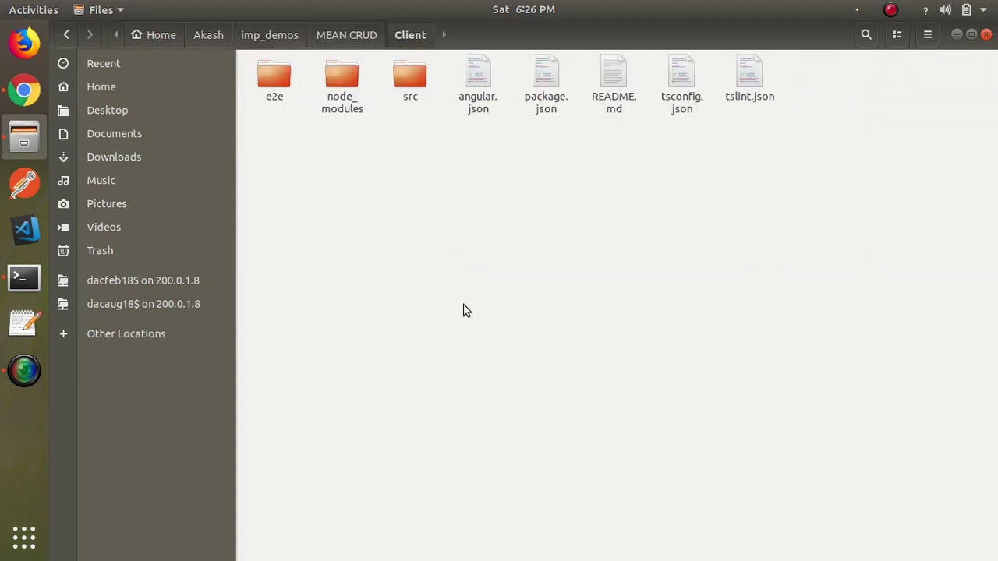
{"action": "key", "text": "ctrl+h"}
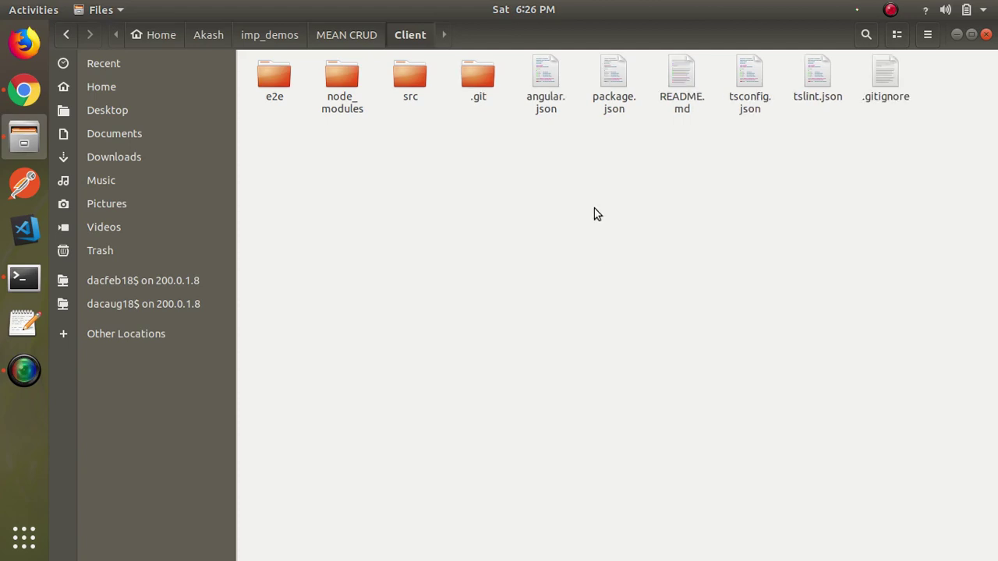
{"action": "left_click", "coordinate": [476, 76]}
{"action": "key", "text": "Delete"}
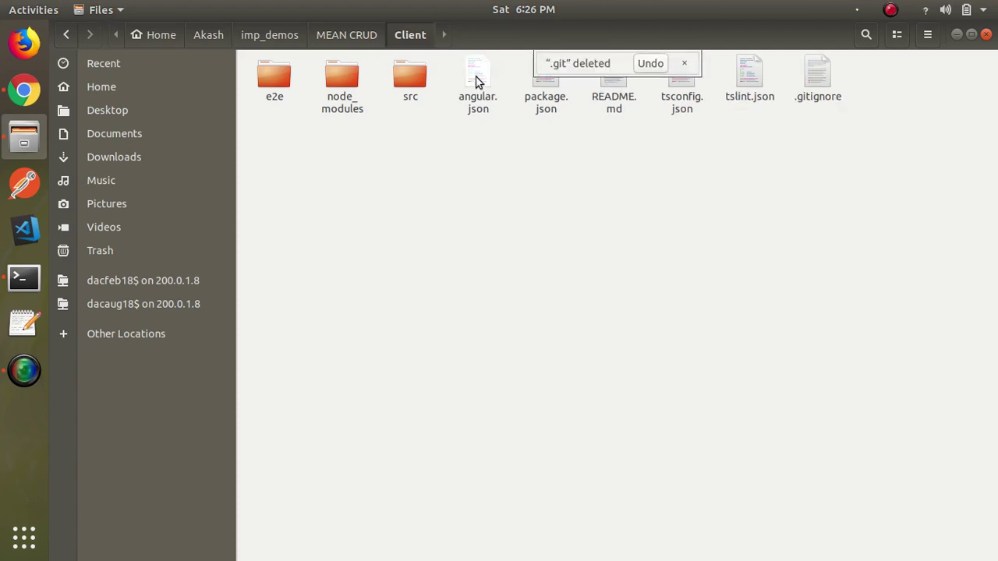
{"action": "right_click", "coordinate": [428, 261]}
{"action": "left_click", "coordinate": [492, 334]}
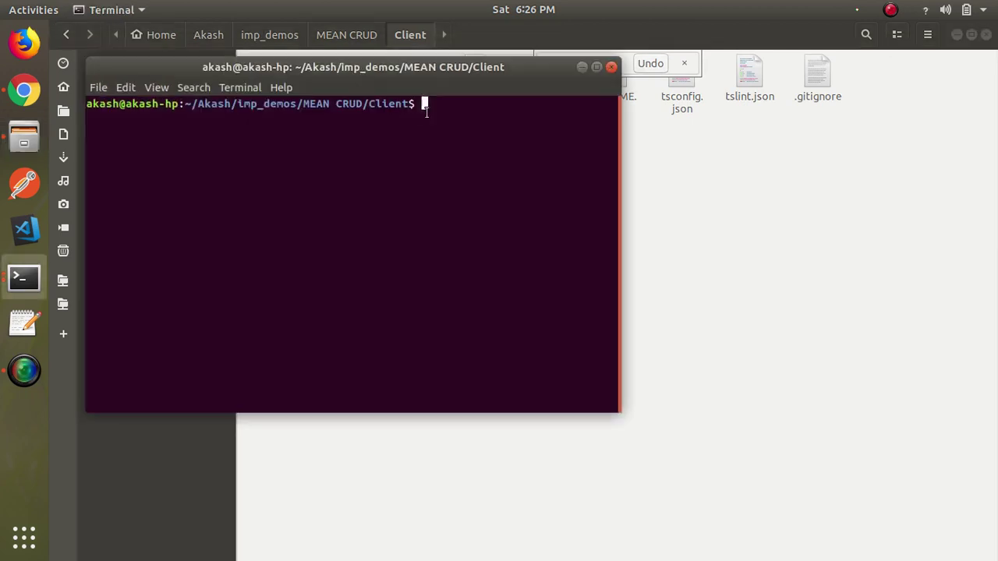
- Run git init and add the client-1 GitHub repo as remote origin
{"action": "left_click_drag", "start_coordinate": [391, 66], "coordinate": [583, 186]}
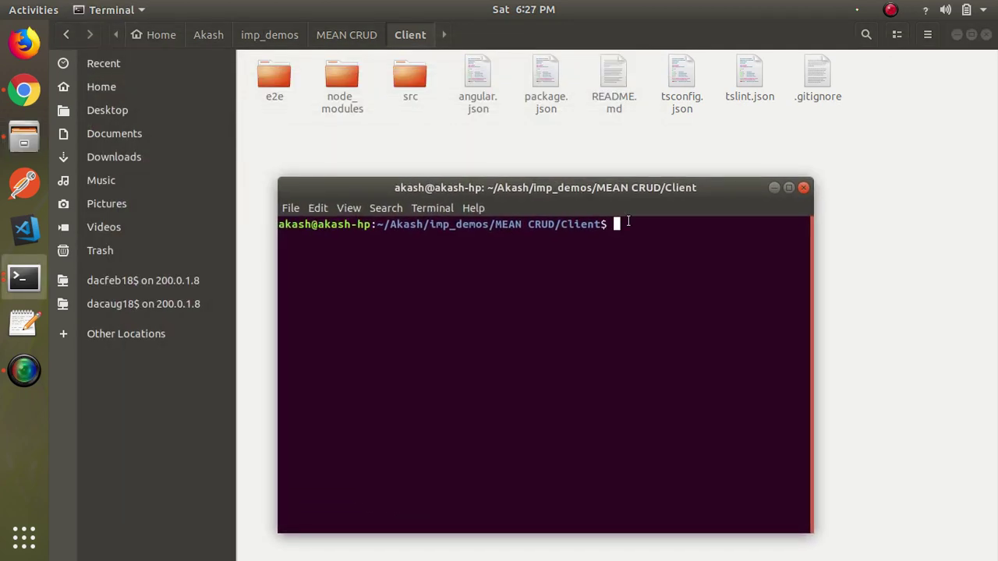
{"action": "type", "text": "git init"}
{"action": "key", "text": "Return"}
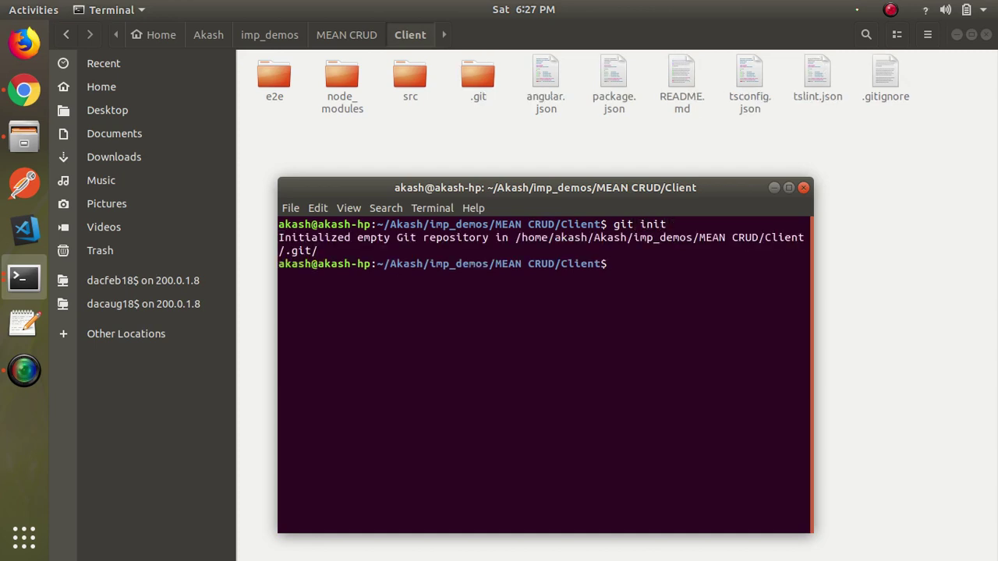
{"action": "key", "text": "ctrl+shift+v"}
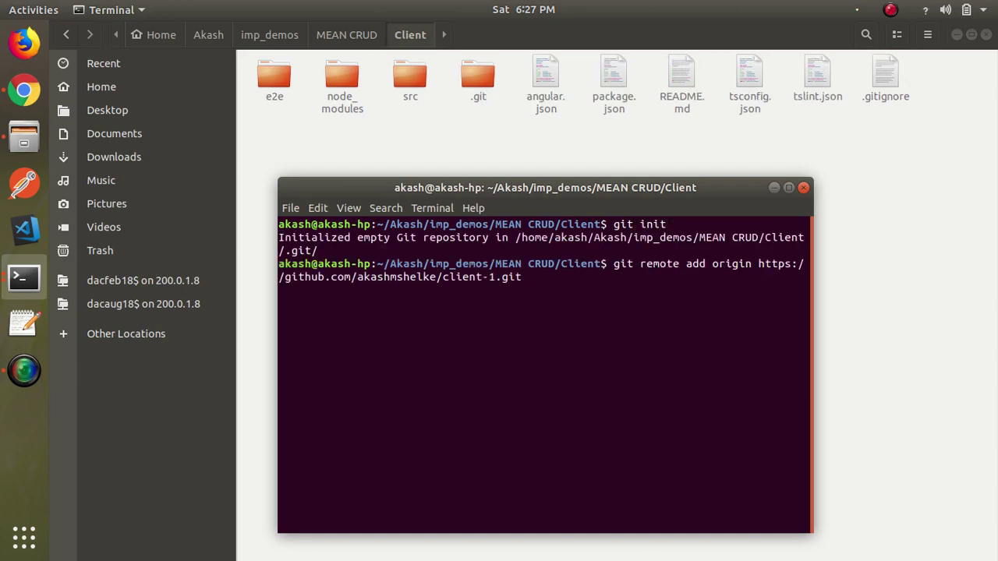
{"action": "key", "text": "Return"}
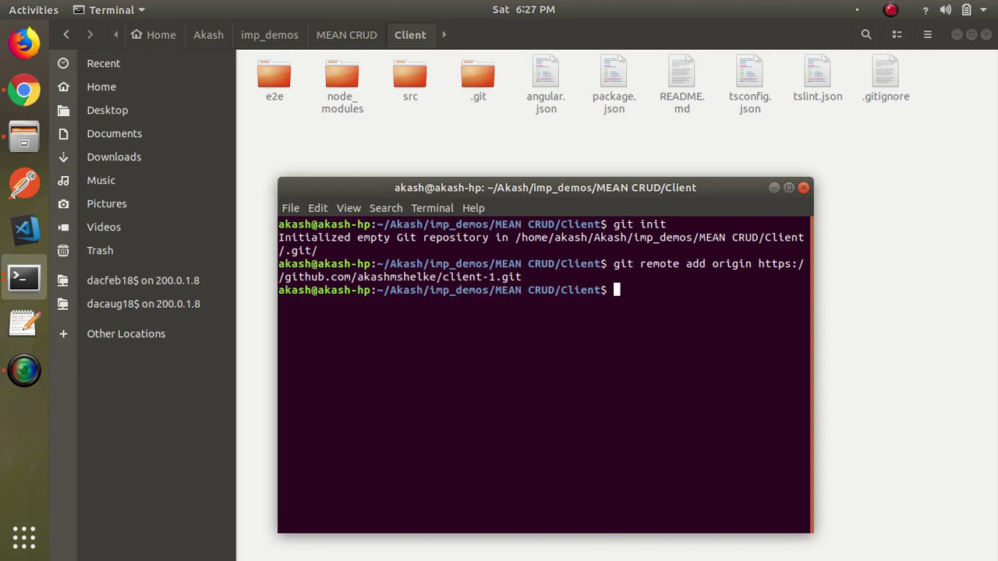
- Stage all files, commit them with message "test client", and clear the terminal
{"action": "type", "text": "git add ."}
{"action": "key", "text": "Return"}
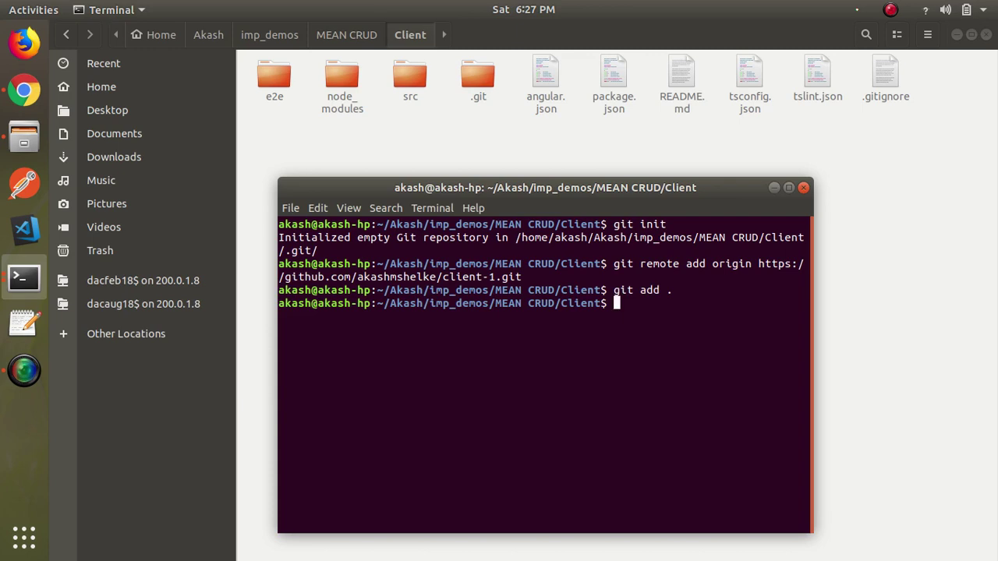
{"action": "type", "text": "git commit -m \"\""}
{"action": "key", "text": "Left"}
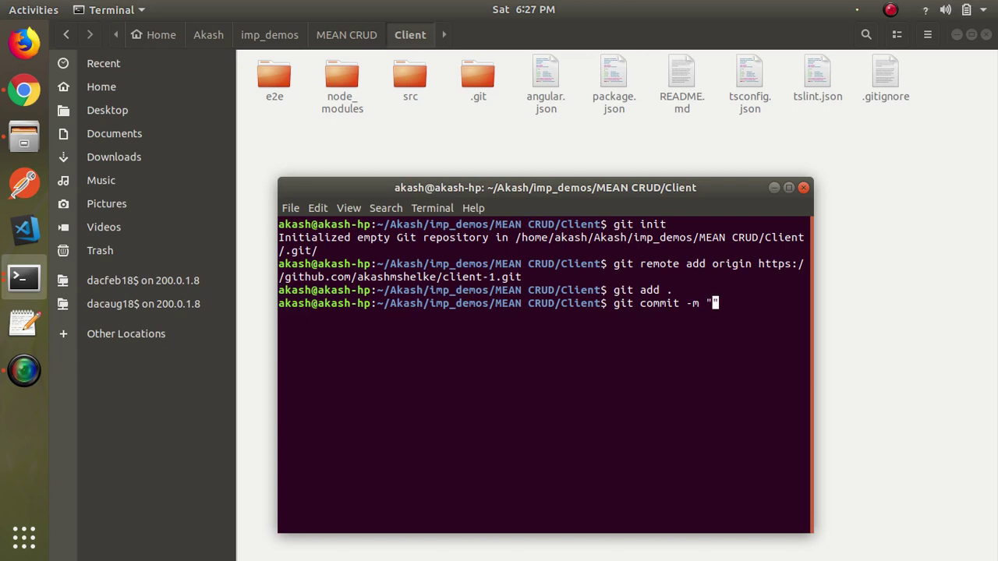
{"action": "type", "text": "test client\""}
{"action": "key", "text": "Return"}
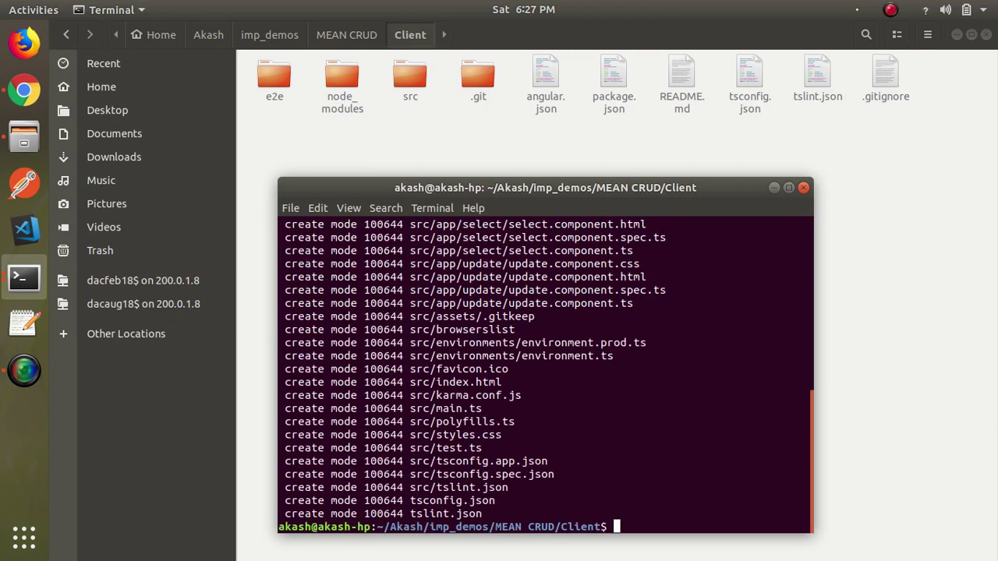
{"action": "type", "text": "clear"}
{"action": "key", "text": "Return"}
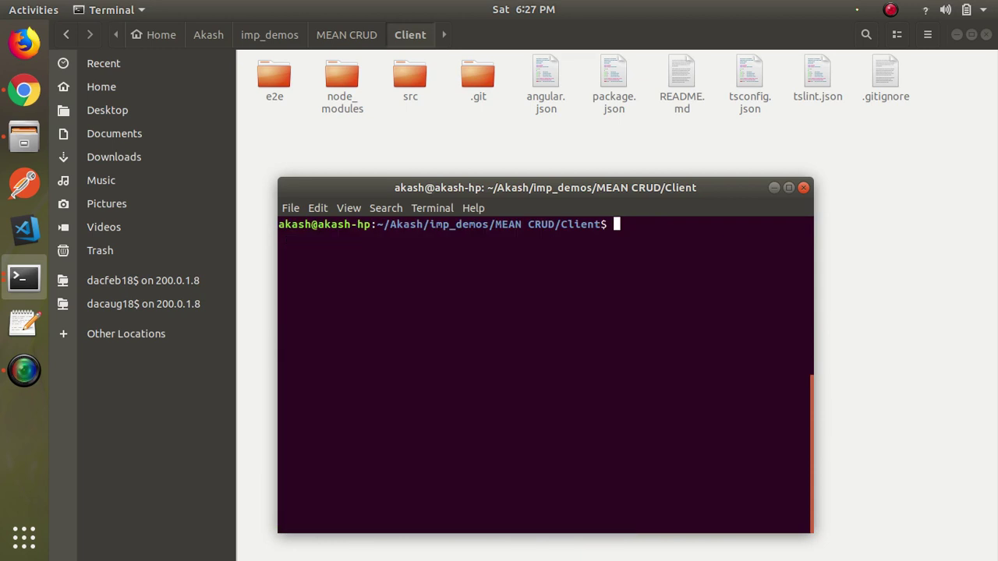
- Run git push origin master and enter GitHub credentials; authentication fails
{"action": "type", "text": "gi"}
{"action": "key", "text": "BackSpace"}
{"action": "key", "text": "BackSpace"}
{"action": "left_click_drag", "start_coordinate": [811, 271], "coordinate": [984, 270]}
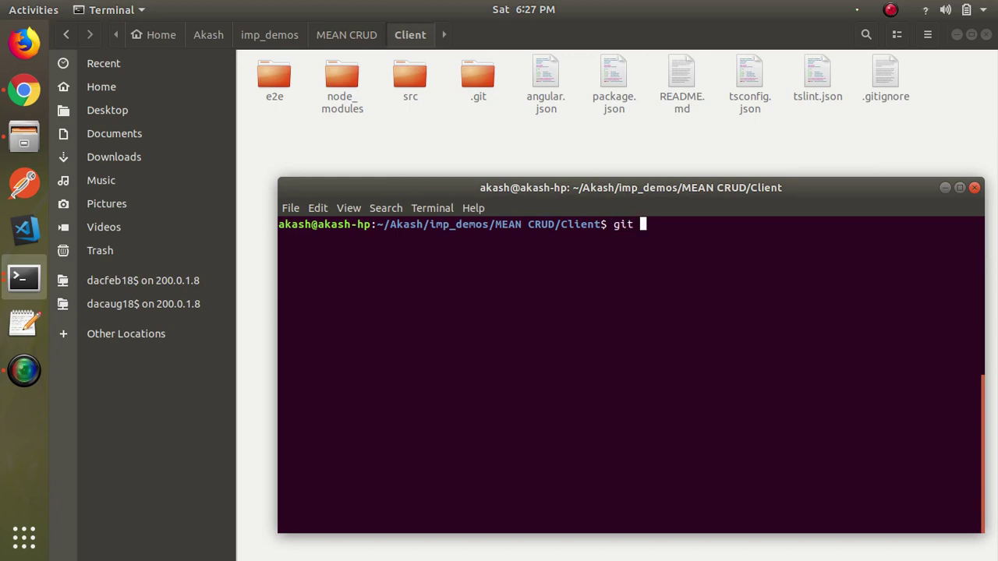
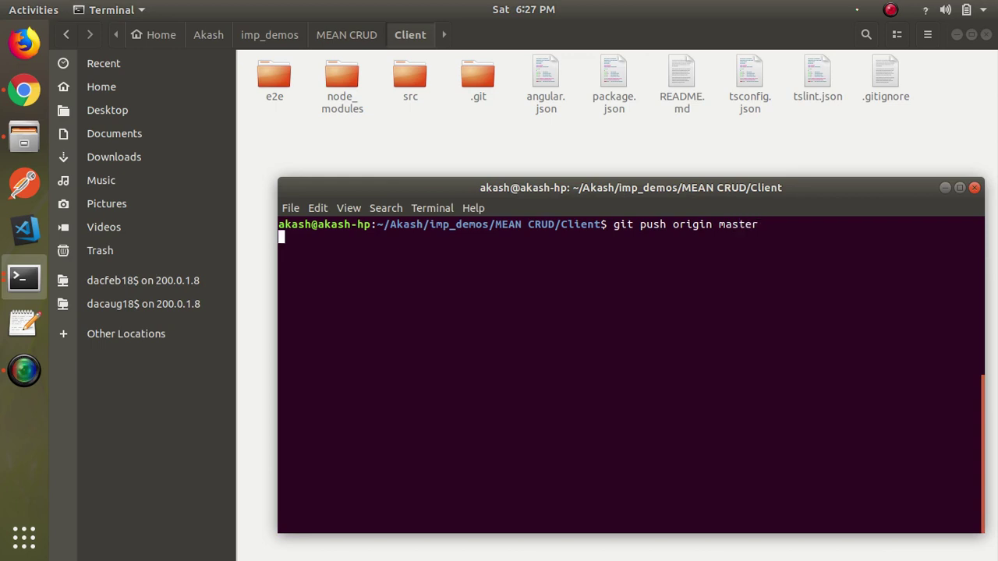
{"action": "key", "text": "Return"}
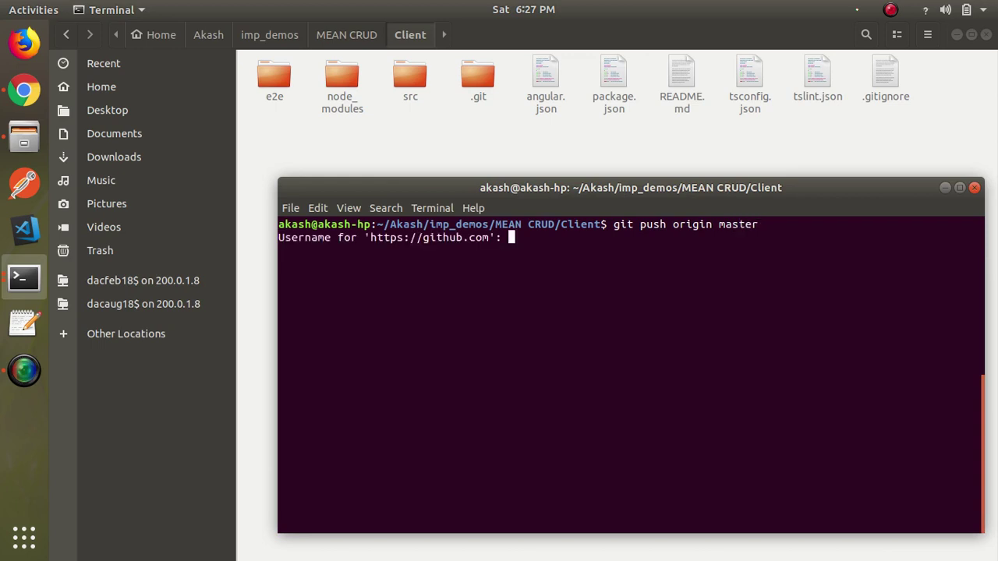
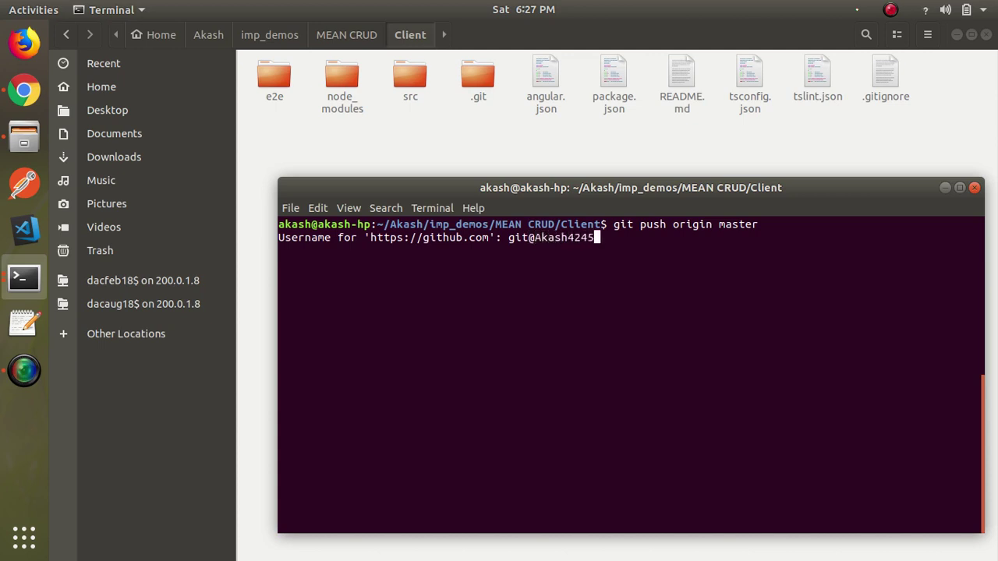
{"action": "key", "text": "Return"}
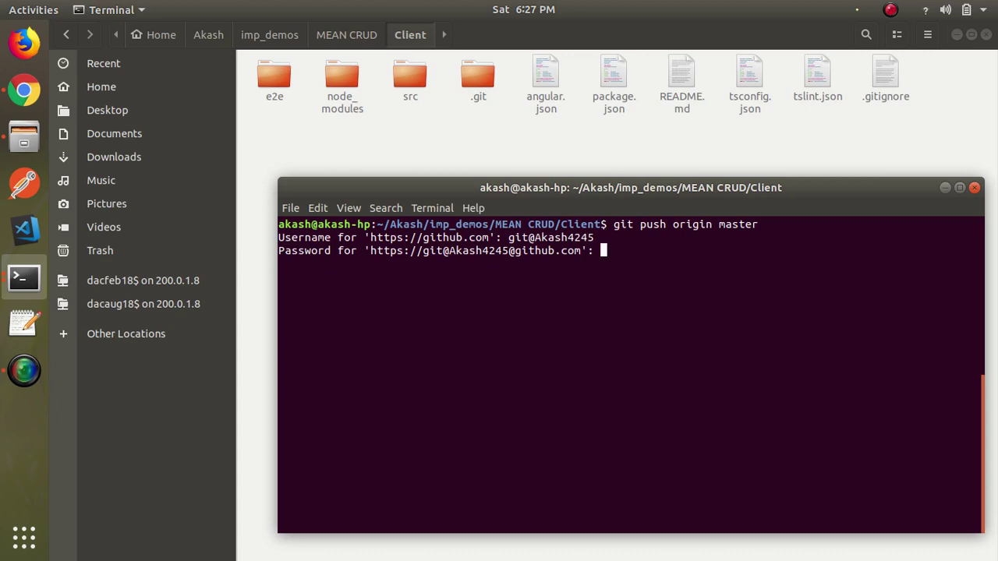
{"action": "key", "text": "Return"}
- Rerun git push origin master with the correct GitHub username and password
{"action": "key", "text": "Up"}
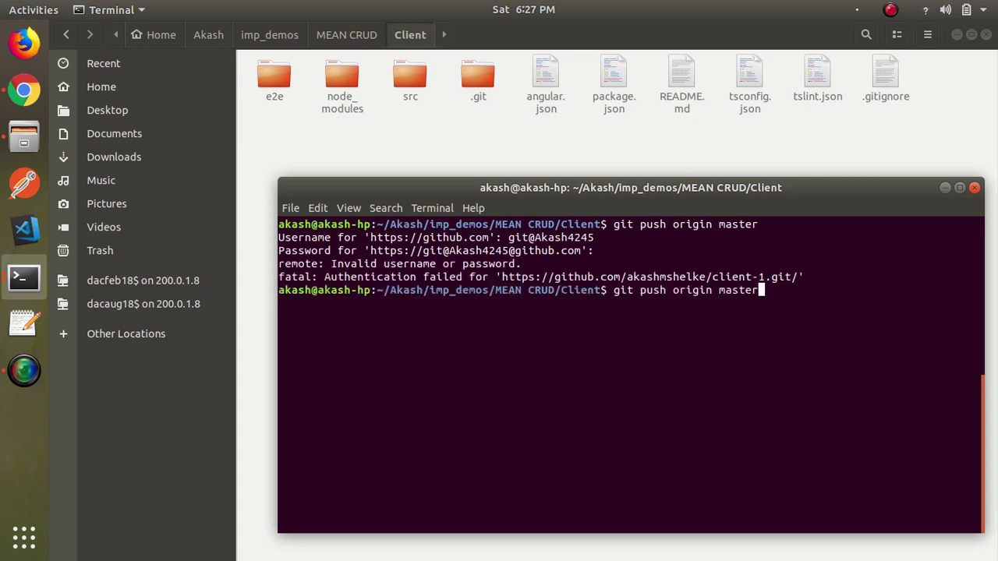
{"action": "key", "text": "Up"}
{"action": "key", "text": "Down"}
{"action": "key", "text": "Return"}
{"action": "type", "text": "akashmshelke"}
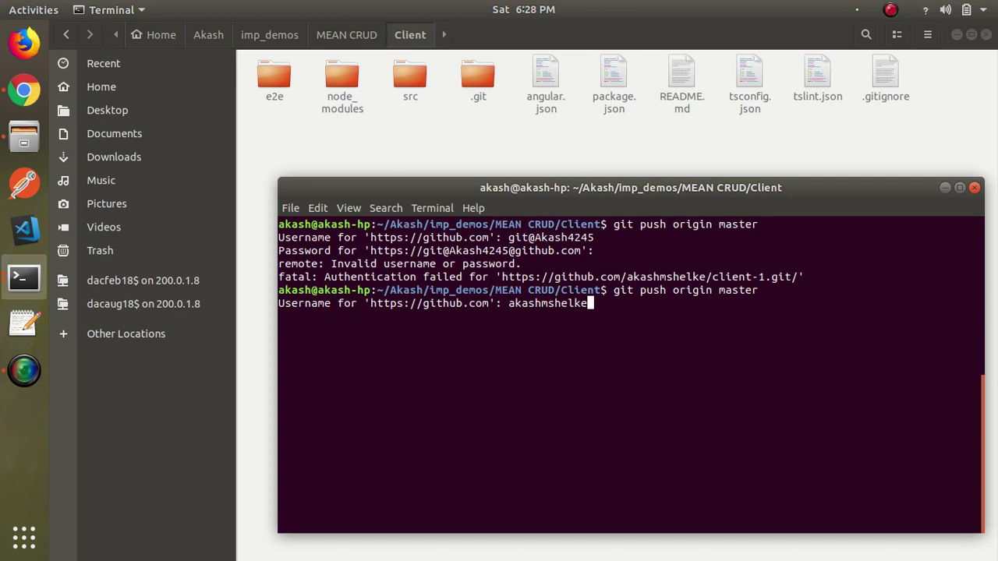
{"action": "key", "text": "Return"}
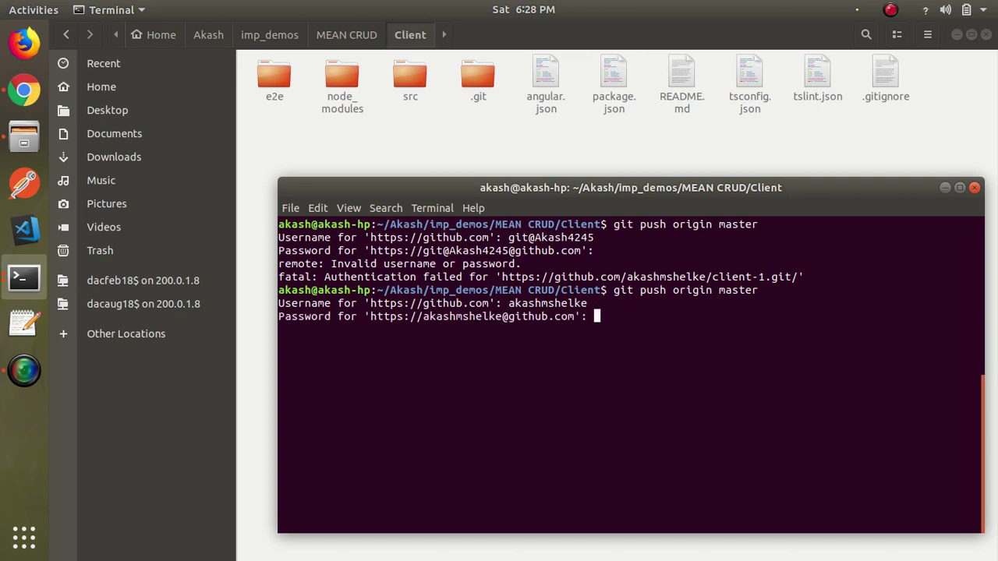
{"action": "key", "text": "Return"}
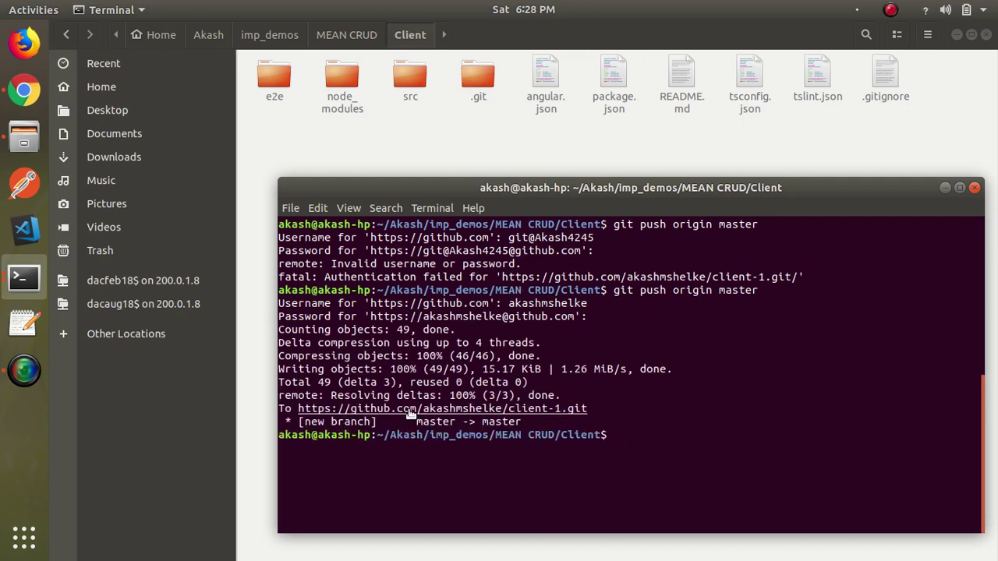
- Reload the client-1 GitHub page to see the pushed "test client" files
{"action": "left_click", "coordinate": [24, 90]}
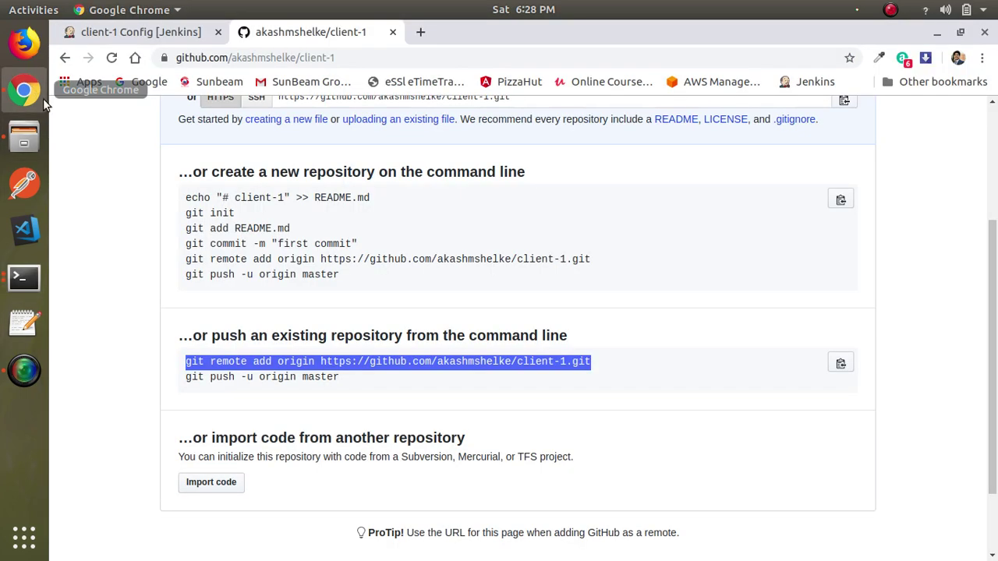
{"action": "left_click", "coordinate": [111, 58]}
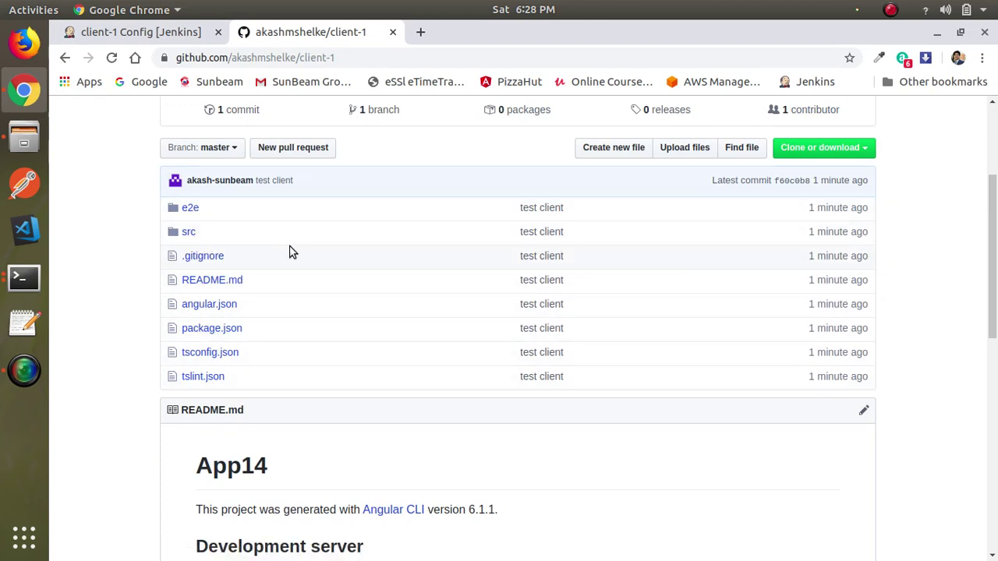
{"action": "scroll", "coordinate": [290, 252], "scroll_direction": "up", "scroll_amount": 4}
{"action": "scroll", "coordinate": [289, 252], "scroll_direction": "up", "scroll_amount": 1}
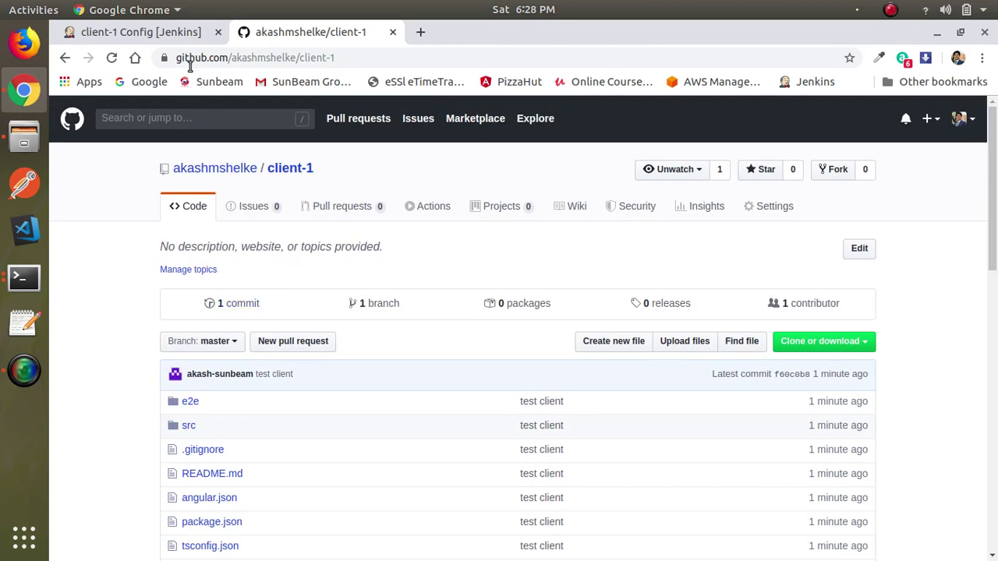
- Copy the client-1 repository's web address from the address bar
{"action": "left_click", "coordinate": [166, 32]}
{"action": "left_click", "coordinate": [335, 32]}
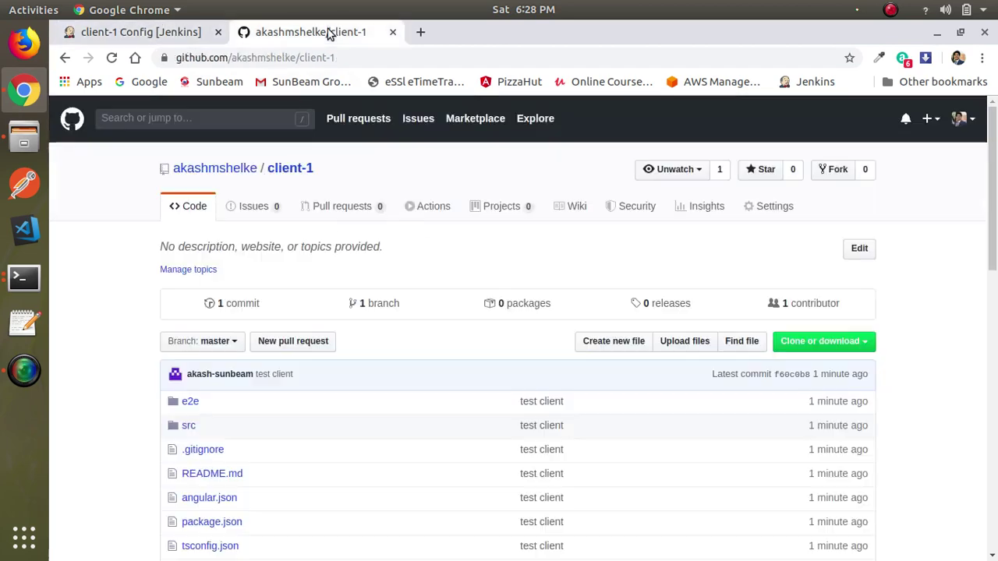
{"action": "left_click", "coordinate": [348, 59]}
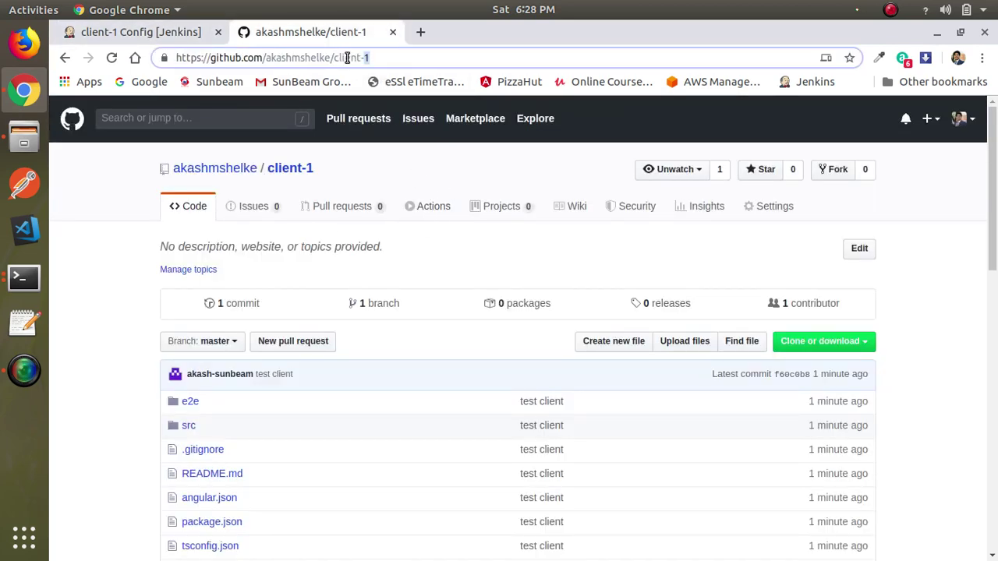
{"action": "left_click", "coordinate": [402, 57]}
{"action": "key", "text": "ctrl+a"}
{"action": "key", "text": "ctrl+c"}
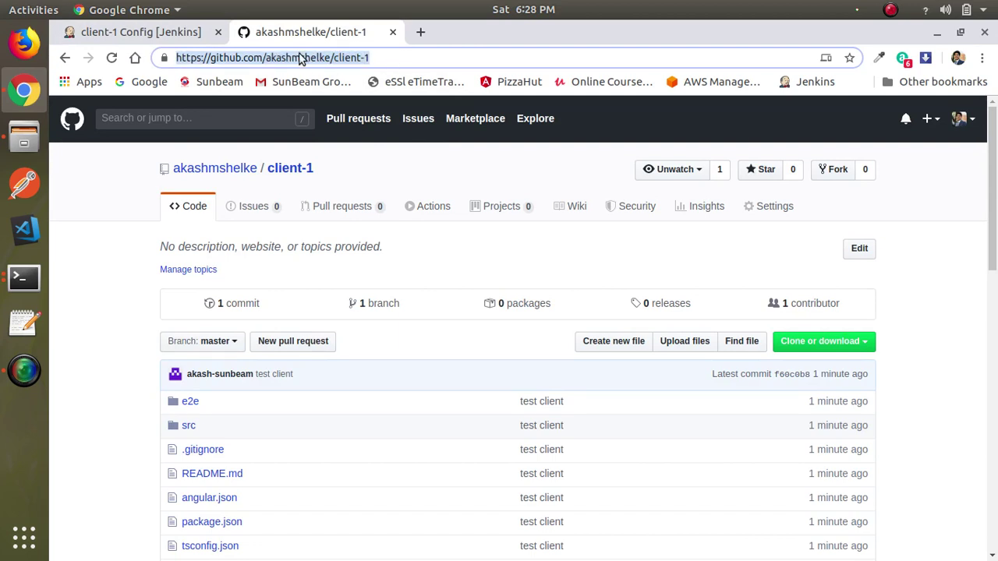
{"action": "left_click", "coordinate": [216, 32]}
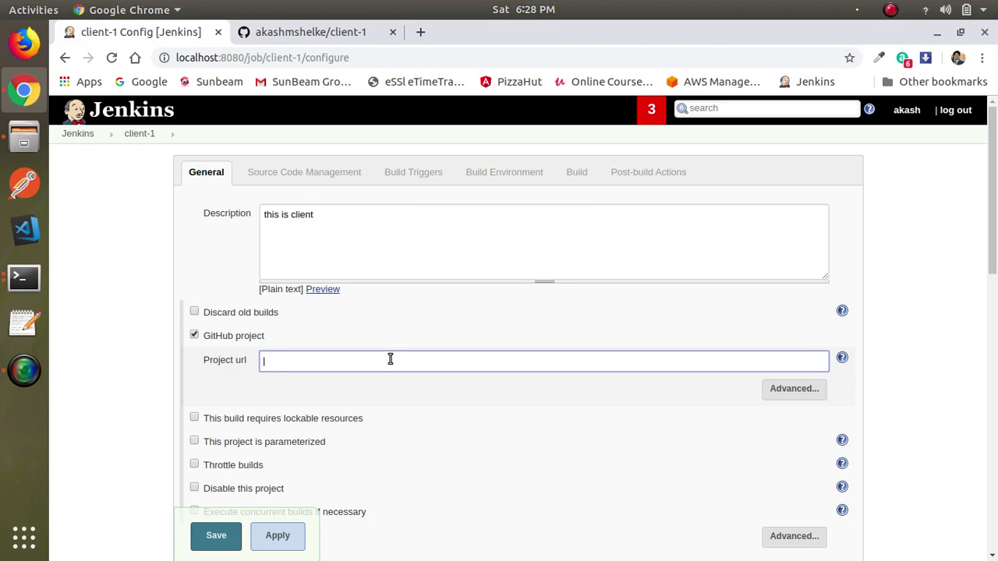
- Paste the repository address as the job's Project url and copy the HTTPS clone address
{"action": "key", "text": "ctrl+v"}
{"action": "left_click", "coordinate": [449, 413]}
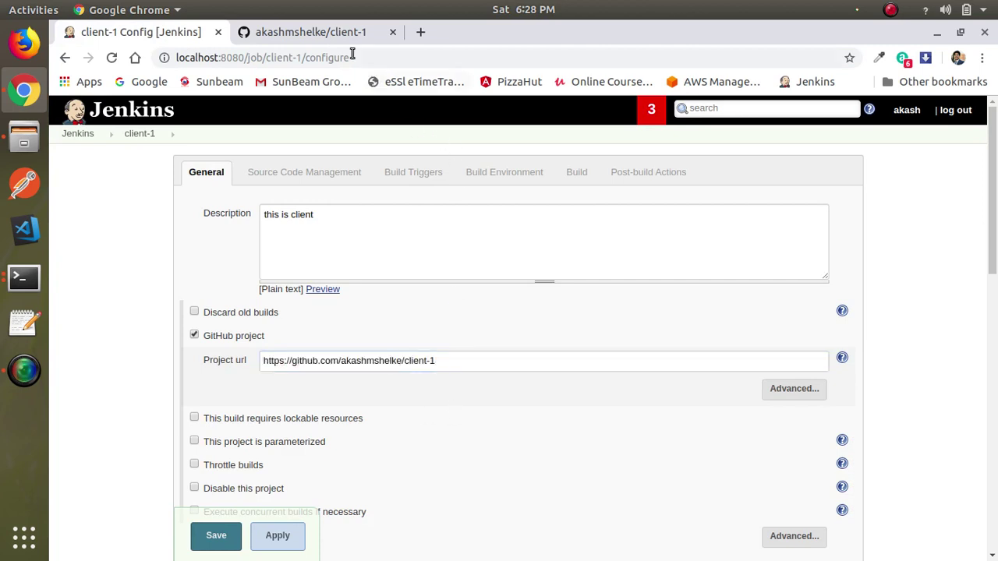
{"action": "key", "text": "ctrl+Tab"}
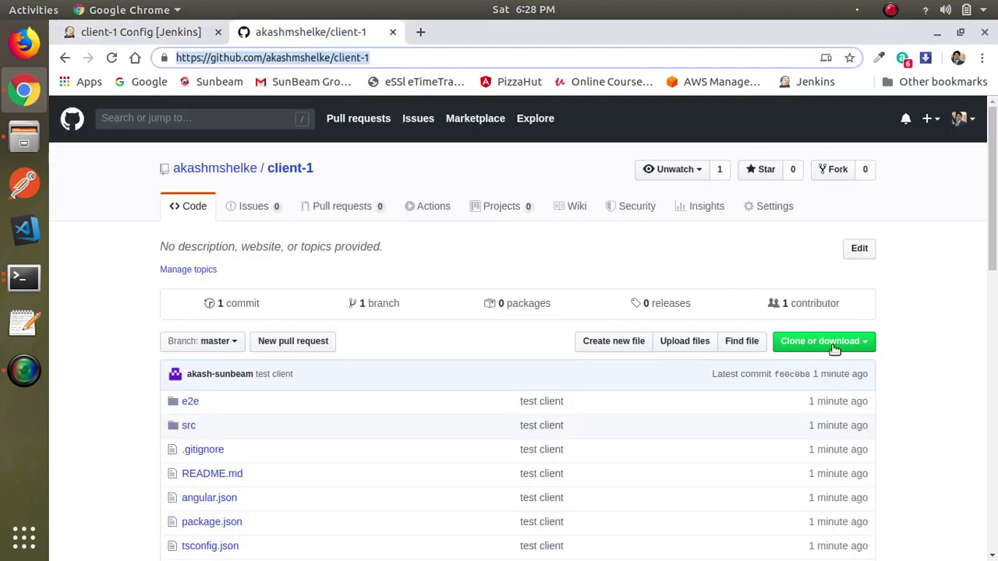
{"action": "left_click", "coordinate": [860, 348]}
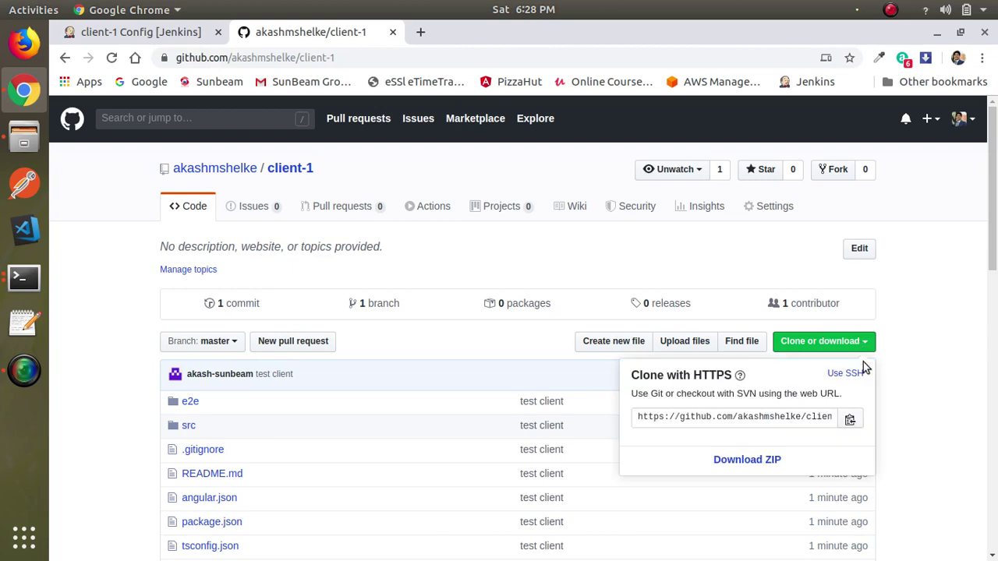
{"action": "left_click", "coordinate": [852, 420]}
{"action": "key", "text": "ctrl+Tab"}
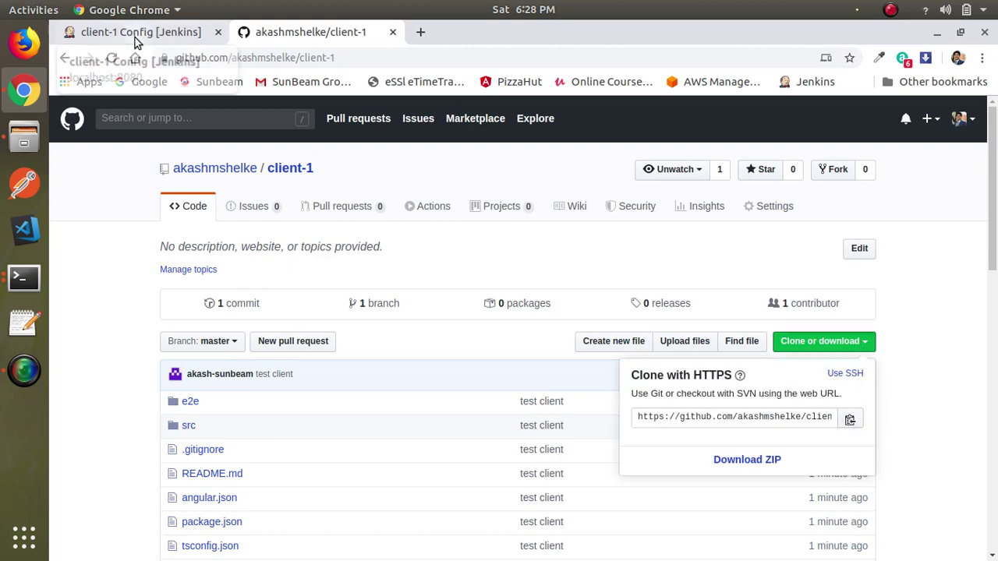
{"action": "scroll", "coordinate": [479, 421], "scroll_direction": "down", "scroll_amount": 5}
{"action": "scroll", "coordinate": [477, 351], "scroll_direction": "down", "scroll_amount": 1}
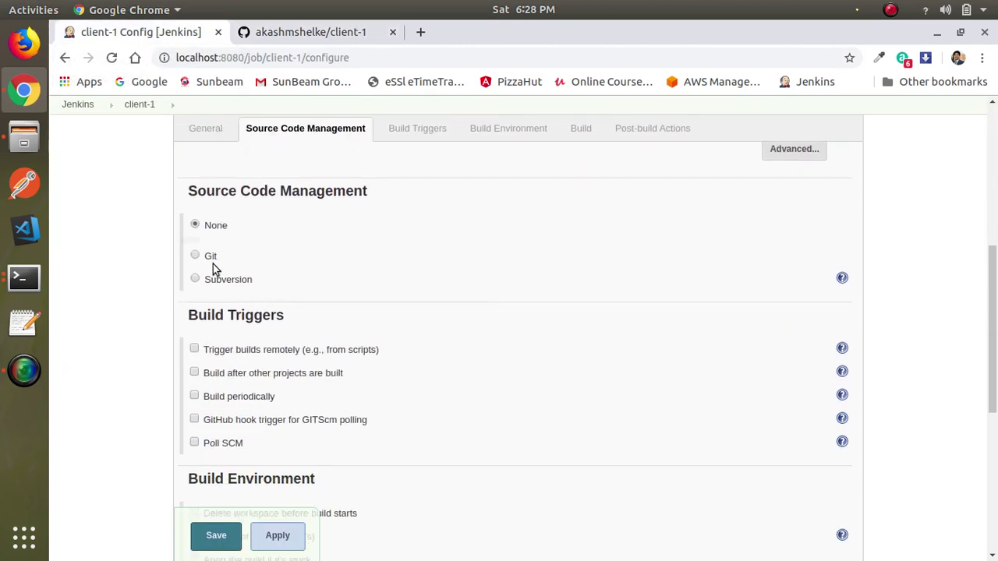
{"action": "left_click", "coordinate": [194, 254]}
{"action": "left_click", "coordinate": [541, 303]}
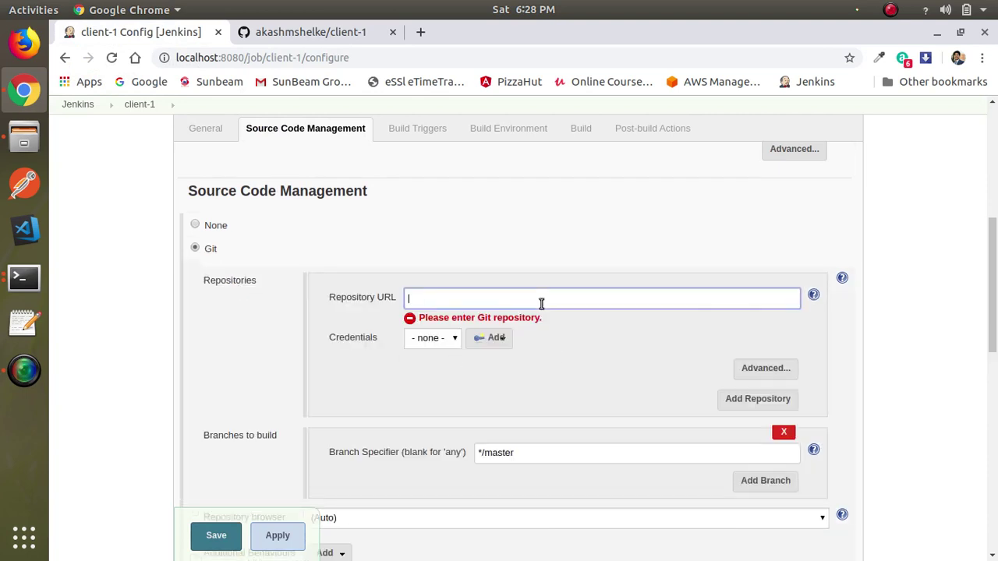
{"action": "right_click", "coordinate": [541, 303]}
{"action": "left_click", "coordinate": [590, 402]}
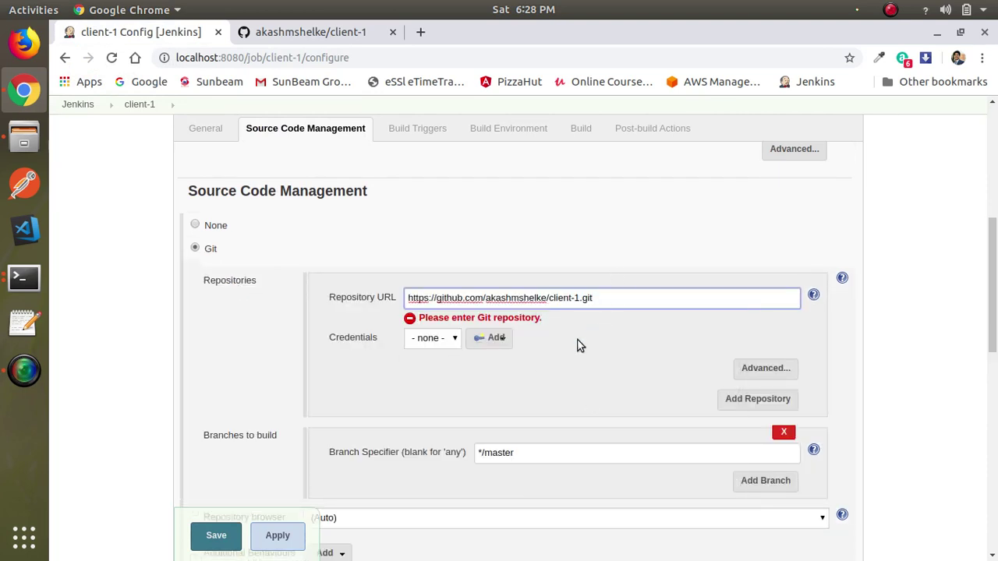
{"action": "left_click", "coordinate": [541, 385]}
{"action": "scroll", "coordinate": [622, 371], "scroll_direction": "down", "scroll_amount": 1}
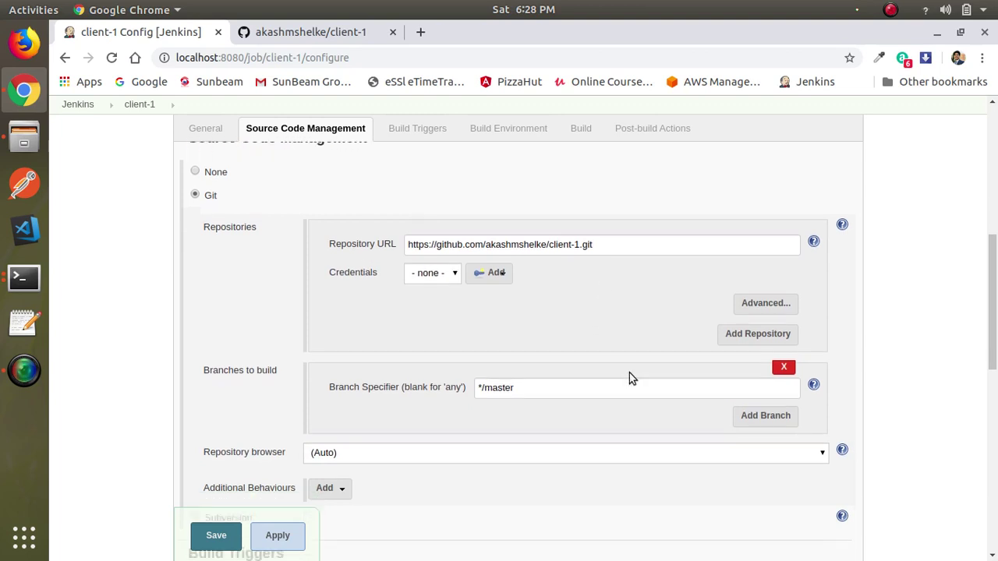
{"action": "scroll", "coordinate": [516, 310], "scroll_direction": "down", "scroll_amount": 10}
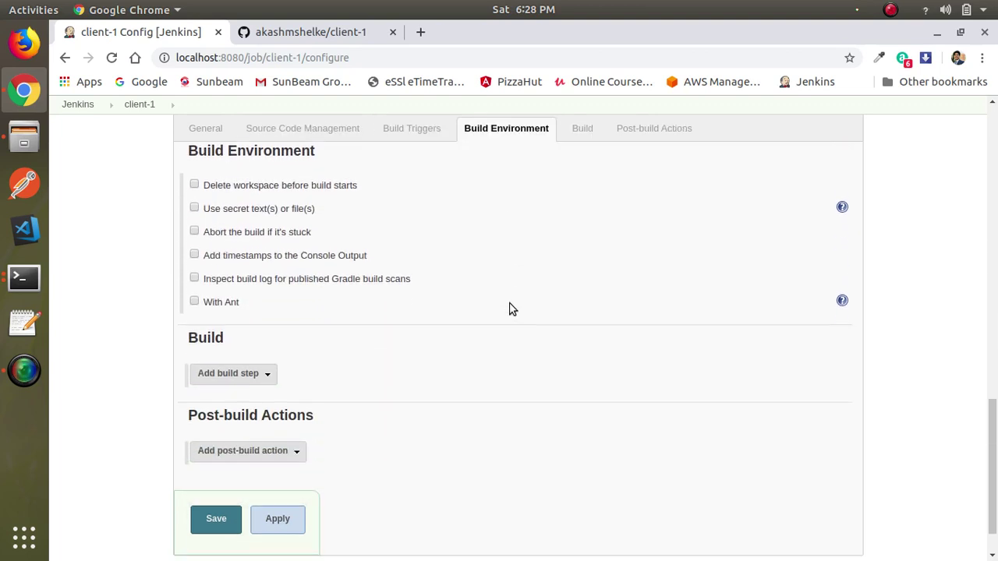
- Add an Execute shell step running npm install, ng build --prod and mv dist/Test/* /var/www/html, then apply
{"action": "scroll", "coordinate": [509, 308], "scroll_direction": "down", "scroll_amount": 1}
{"action": "left_click", "coordinate": [265, 323]}
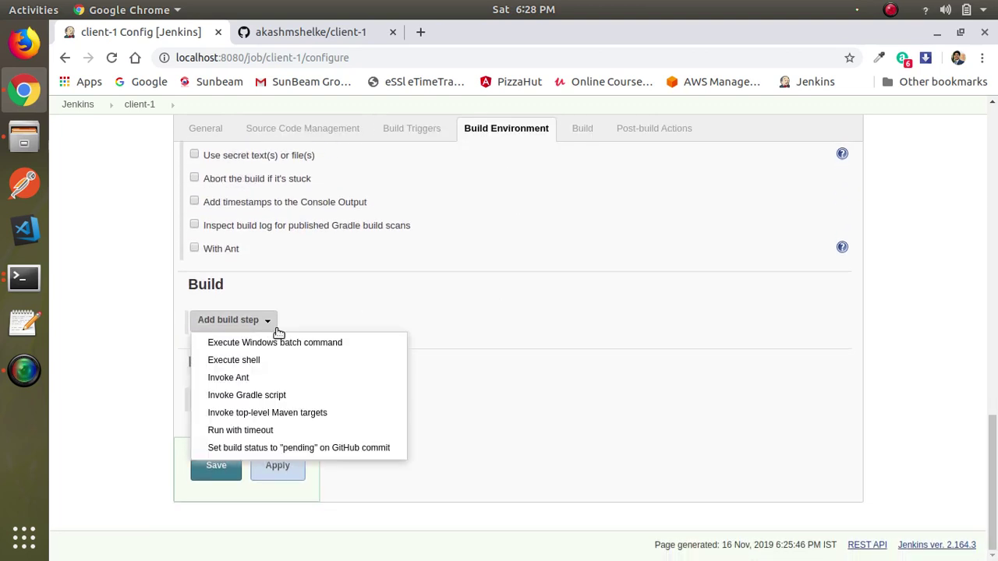
{"action": "left_click", "coordinate": [293, 365]}
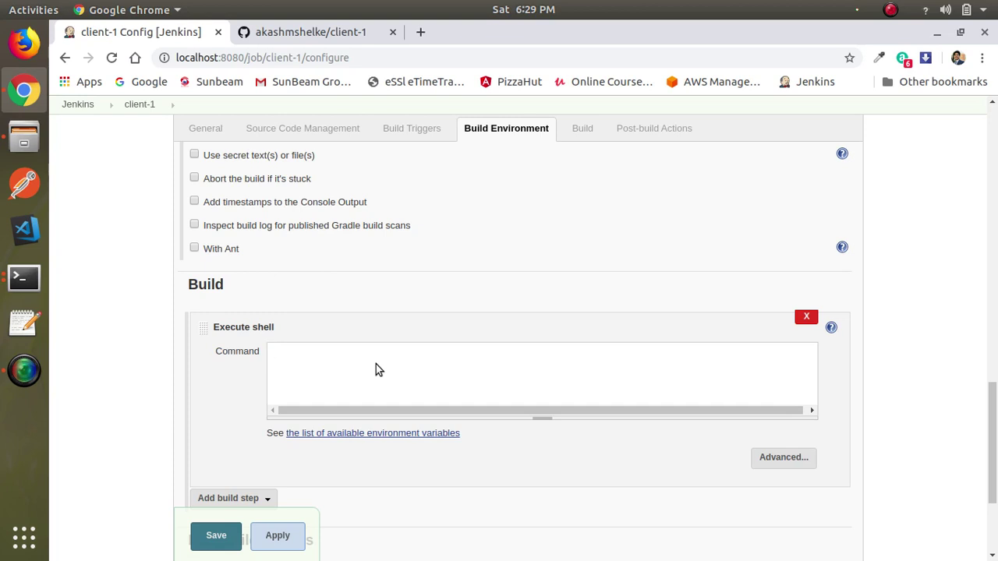
{"action": "type", "text": "npm i"}
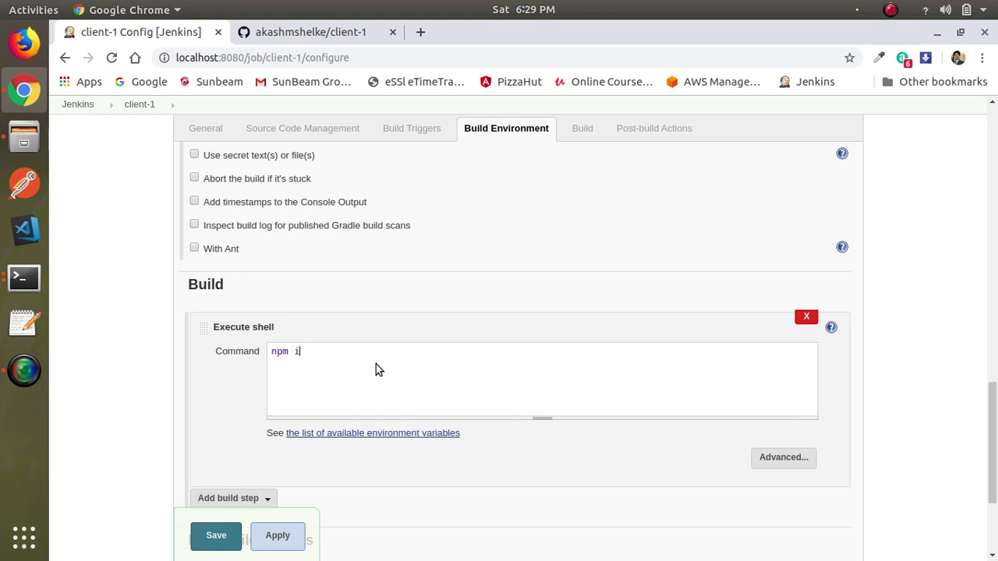
{"action": "type", "text": "nstall"}
{"action": "key", "text": "Return"}
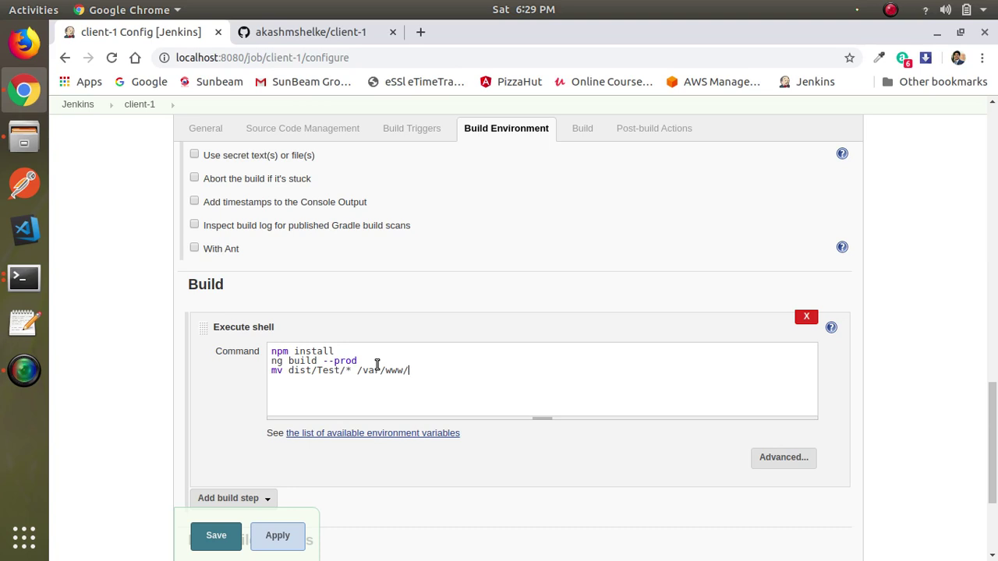
{"action": "scroll", "coordinate": [377, 365], "scroll_direction": "down", "scroll_amount": 3}
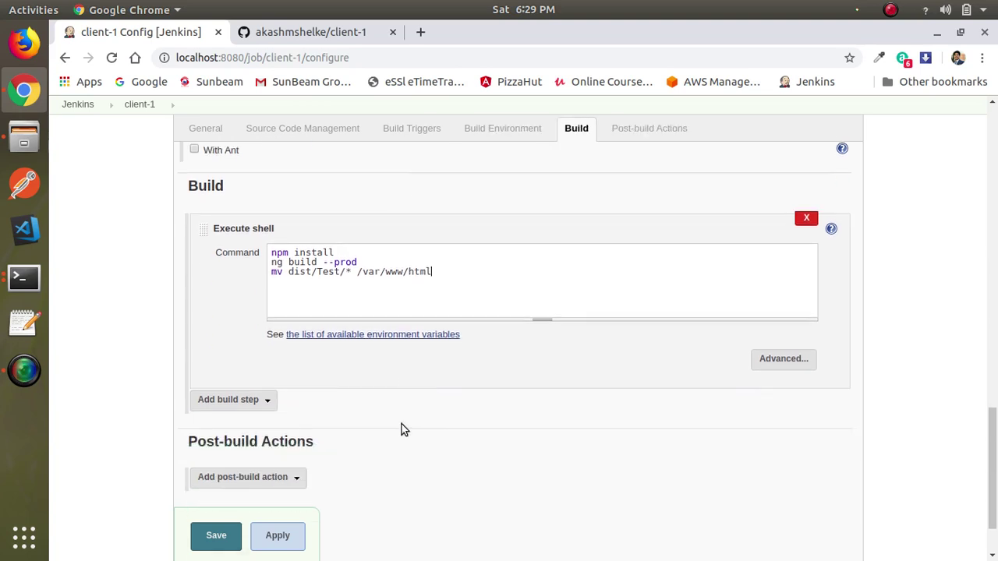
{"action": "left_click", "coordinate": [282, 490]}
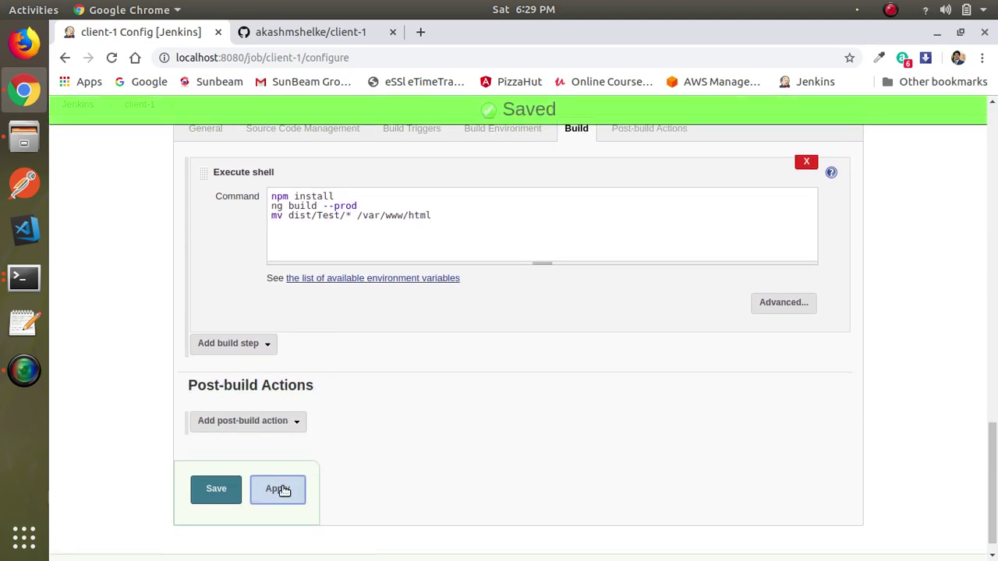
{"action": "left_click", "coordinate": [215, 489]}
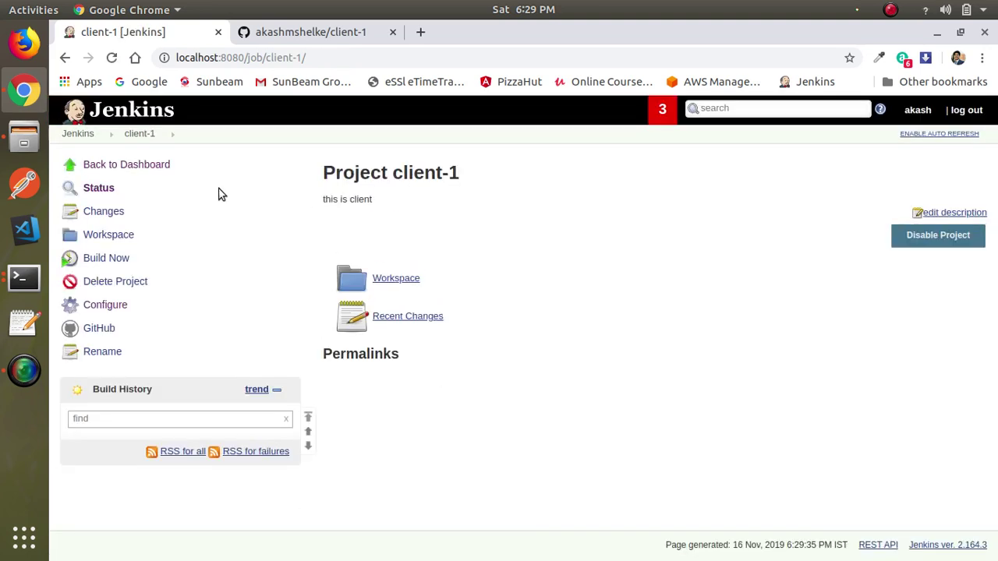
{"action": "left_click", "coordinate": [127, 164]}
{"action": "mouse_move", "coordinate": [464, 262]}
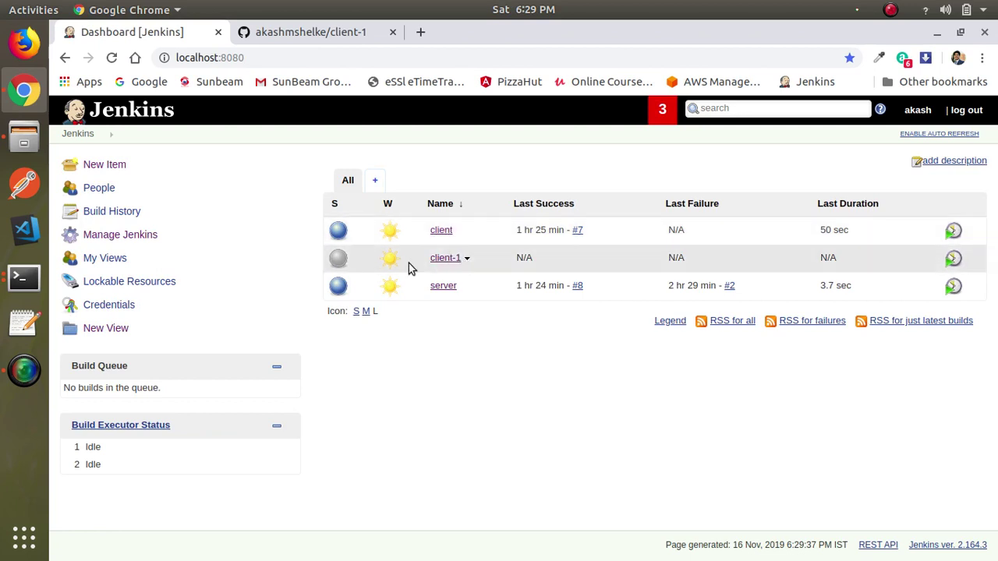
{"action": "left_click", "coordinate": [449, 258]}
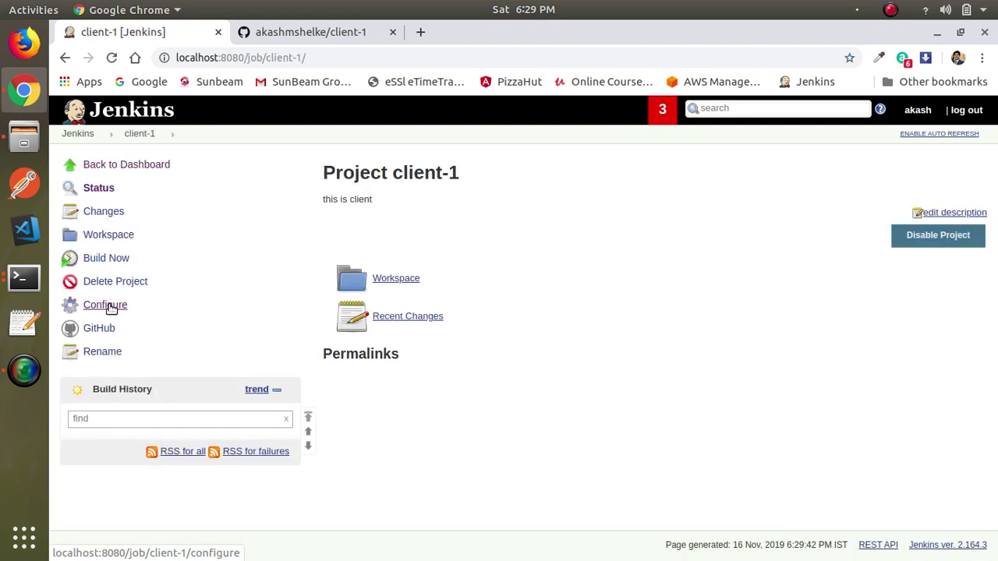
- Open the client-1 configuration and check its GitHub project and Git repository addresses
{"action": "left_click", "coordinate": [111, 305]}
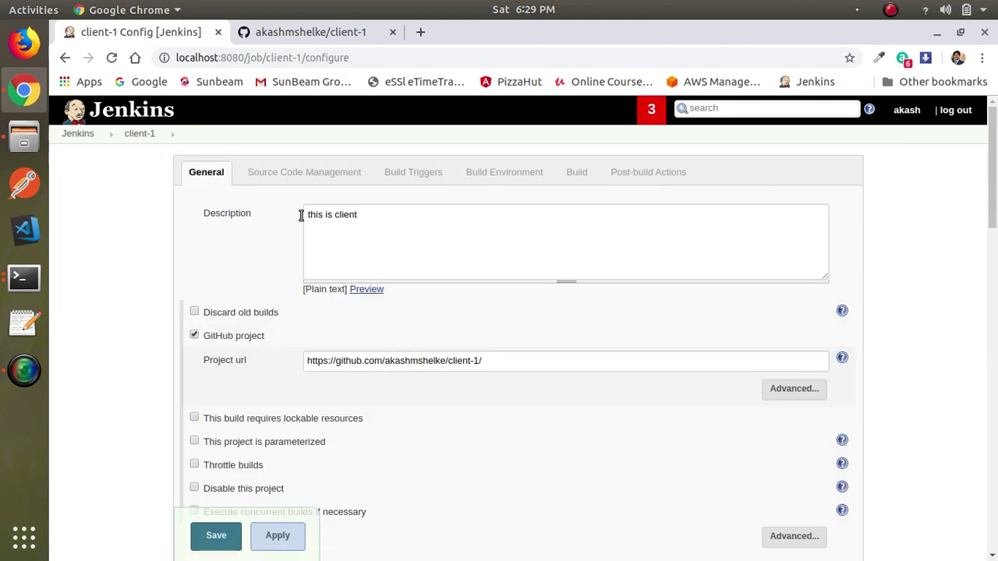
{"action": "triple_click", "coordinate": [392, 360]}
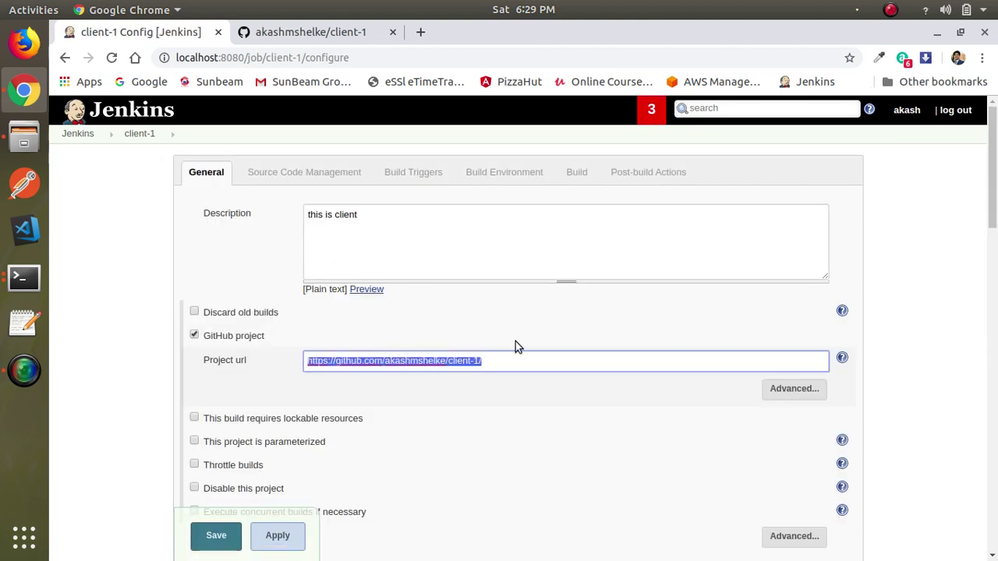
{"action": "scroll", "coordinate": [515, 346], "scroll_direction": "down", "scroll_amount": 4}
{"action": "scroll", "coordinate": [510, 360], "scroll_direction": "down", "scroll_amount": 7}
{"action": "triple_click", "coordinate": [499, 260]}
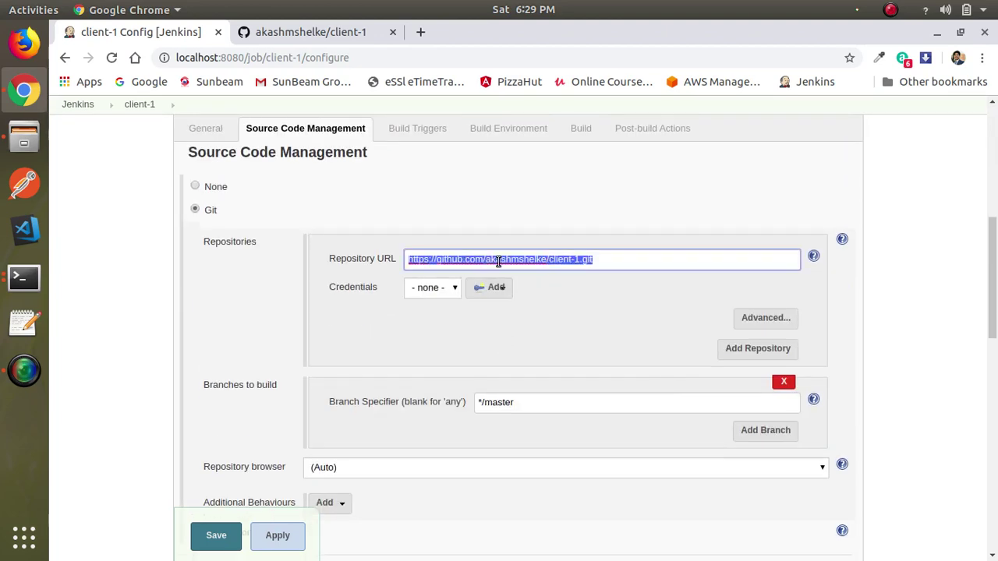
- Review the three Execute shell commands and save the job configuration
{"action": "scroll", "coordinate": [548, 323], "scroll_direction": "down", "scroll_amount": 2}
{"action": "scroll", "coordinate": [546, 320], "scroll_direction": "down", "scroll_amount": 15}
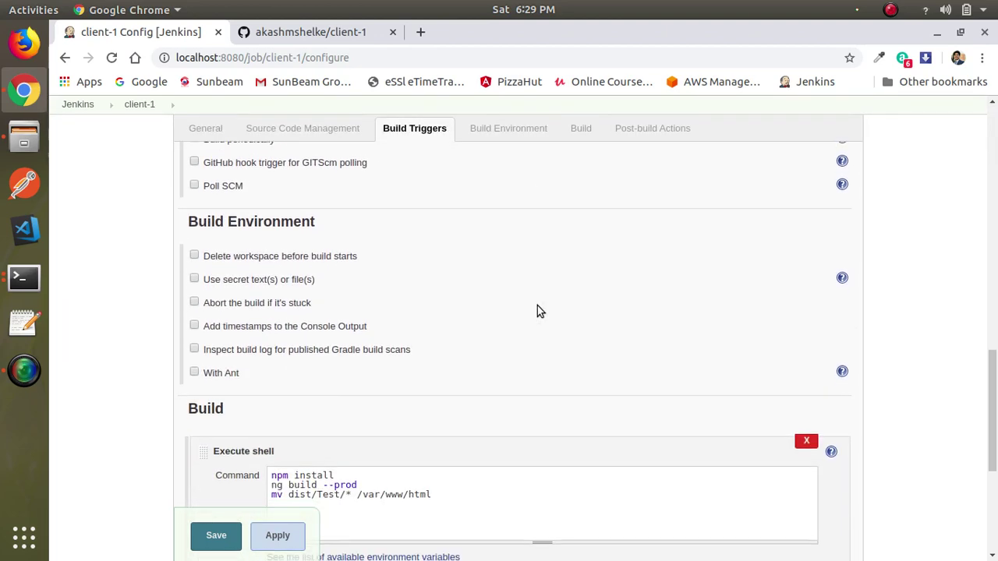
{"action": "left_click_drag", "start_coordinate": [439, 267], "coordinate": [265, 251]}
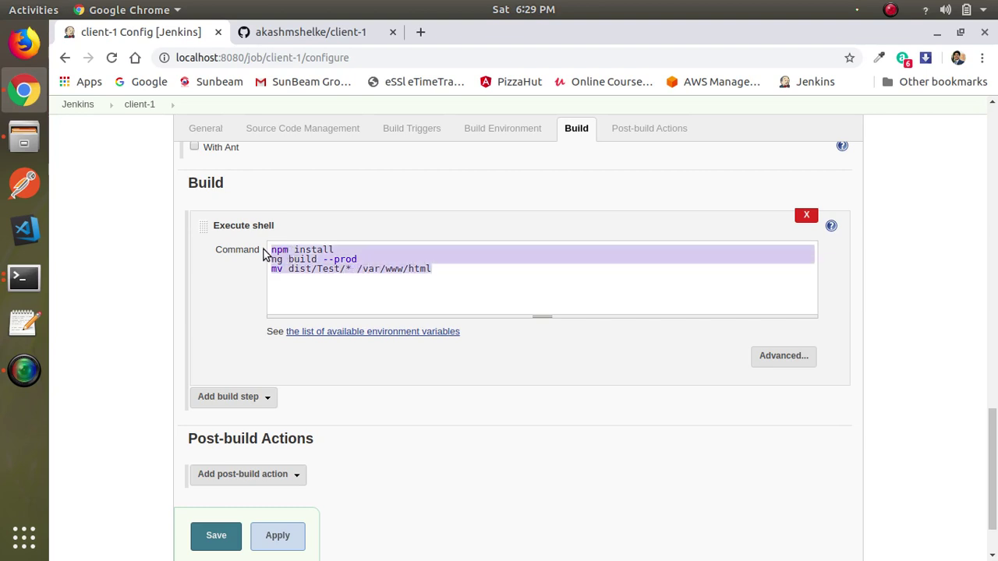
{"action": "left_click", "coordinate": [450, 269]}
{"action": "scroll", "coordinate": [323, 434], "scroll_direction": "down", "scroll_amount": 2}
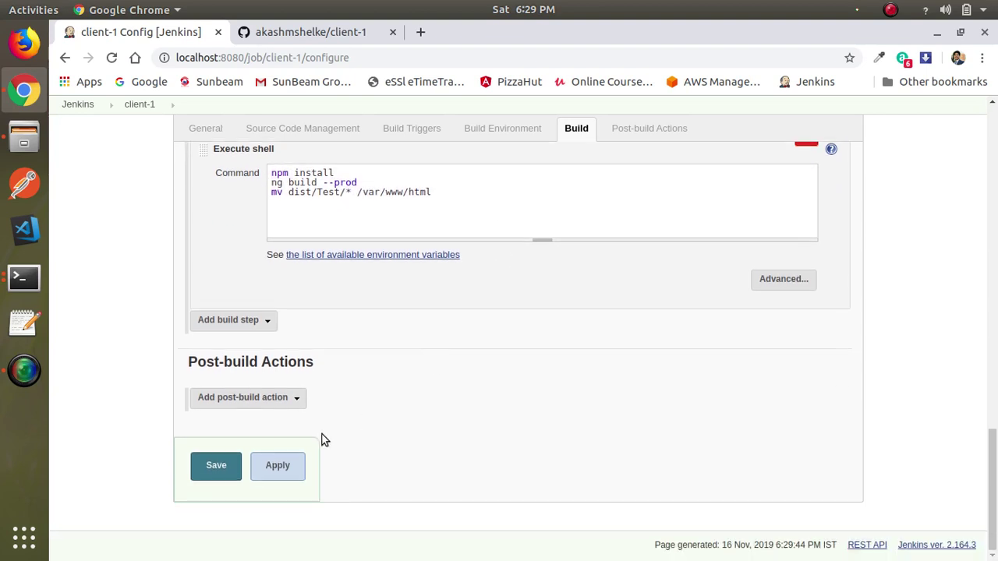
{"action": "left_click", "coordinate": [216, 466]}
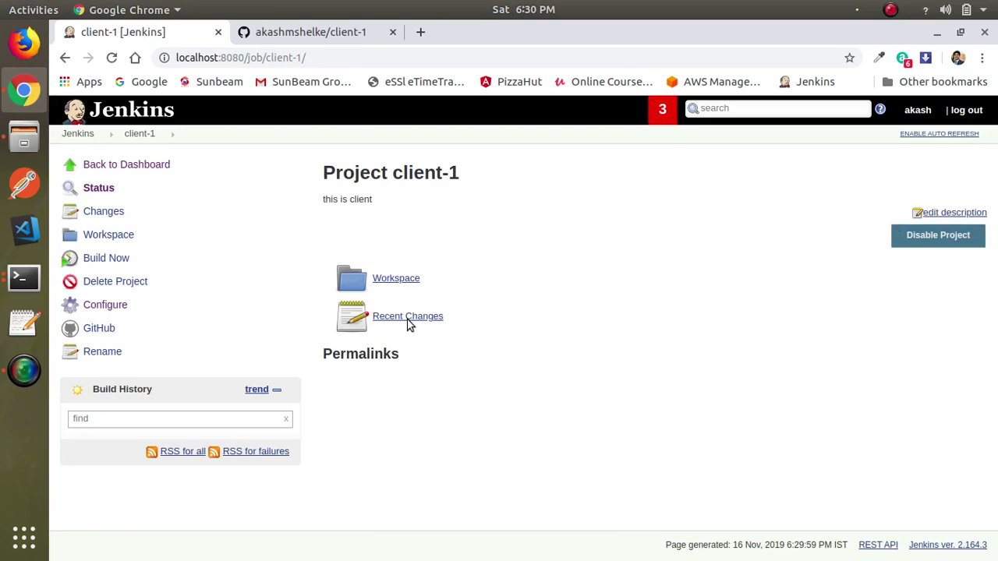
- Reload the client-1 GitHub repository page, then return to Jenkins
{"action": "left_click", "coordinate": [327, 32]}
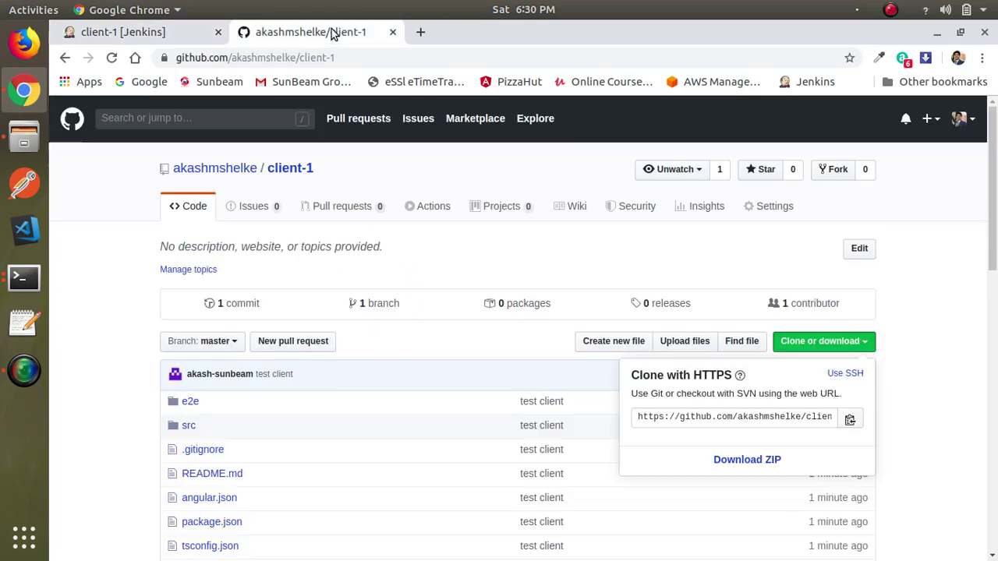
{"action": "left_click", "coordinate": [112, 57]}
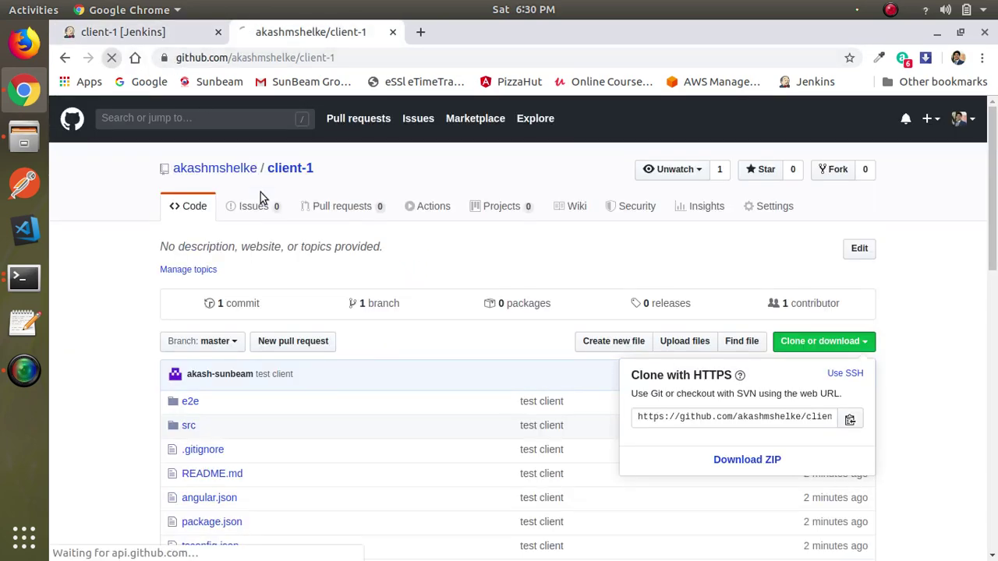
{"action": "left_click", "coordinate": [153, 35]}
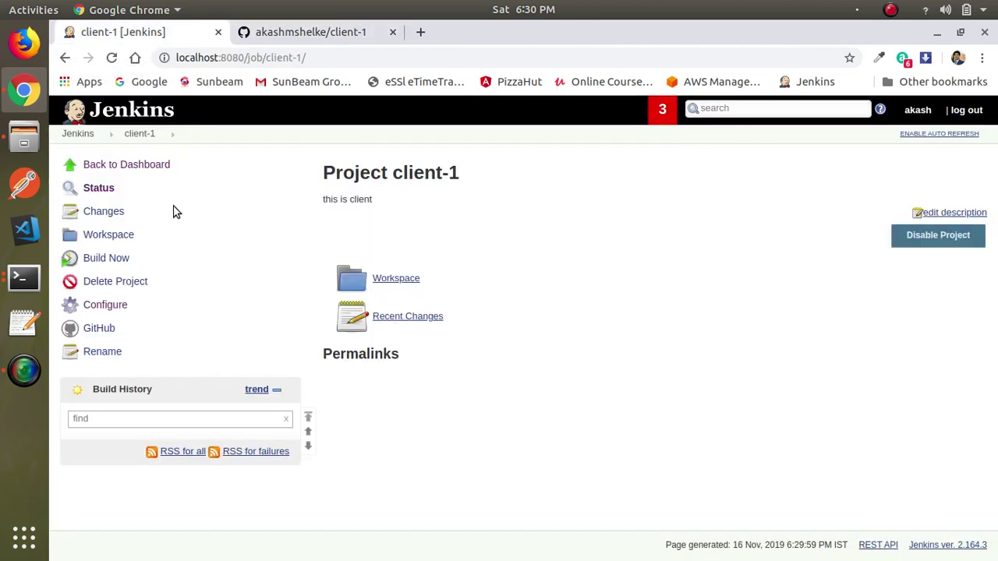
- Start a build of client-1 with Build Now and open the running build #1
{"action": "left_click", "coordinate": [134, 170]}
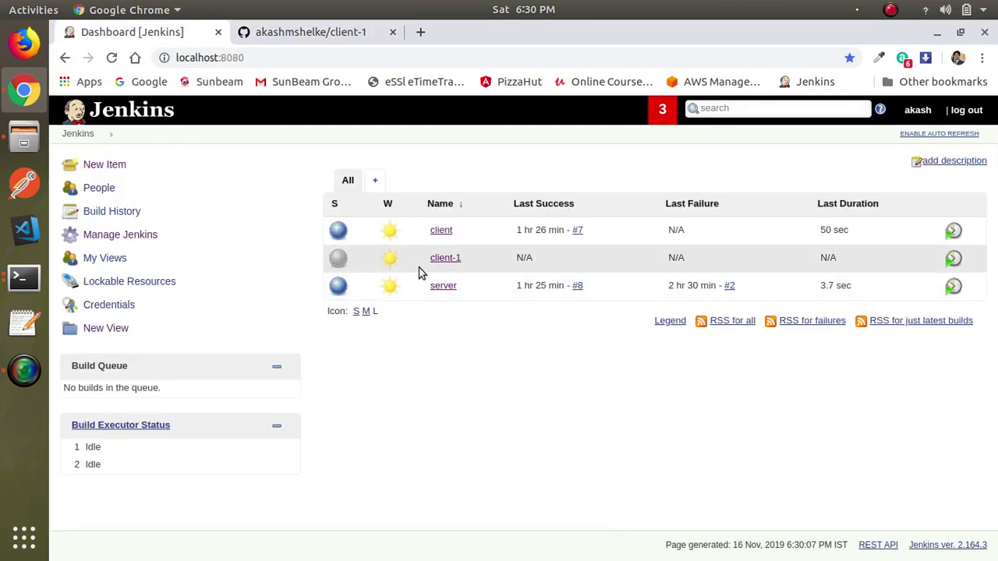
{"action": "left_click", "coordinate": [445, 260]}
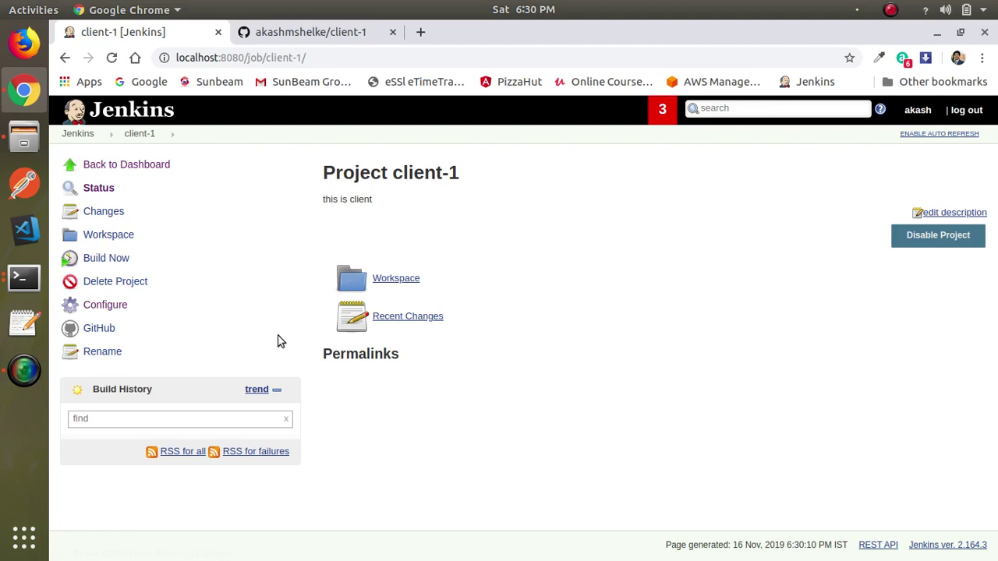
{"action": "left_click", "coordinate": [113, 262]}
{"action": "mouse_move", "coordinate": [195, 463]}
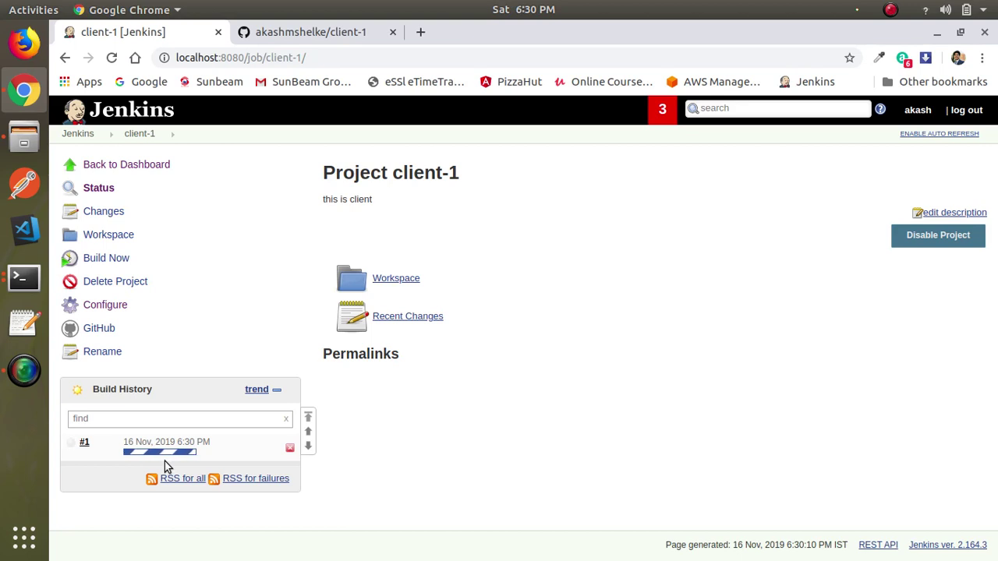
{"action": "left_click", "coordinate": [85, 442]}
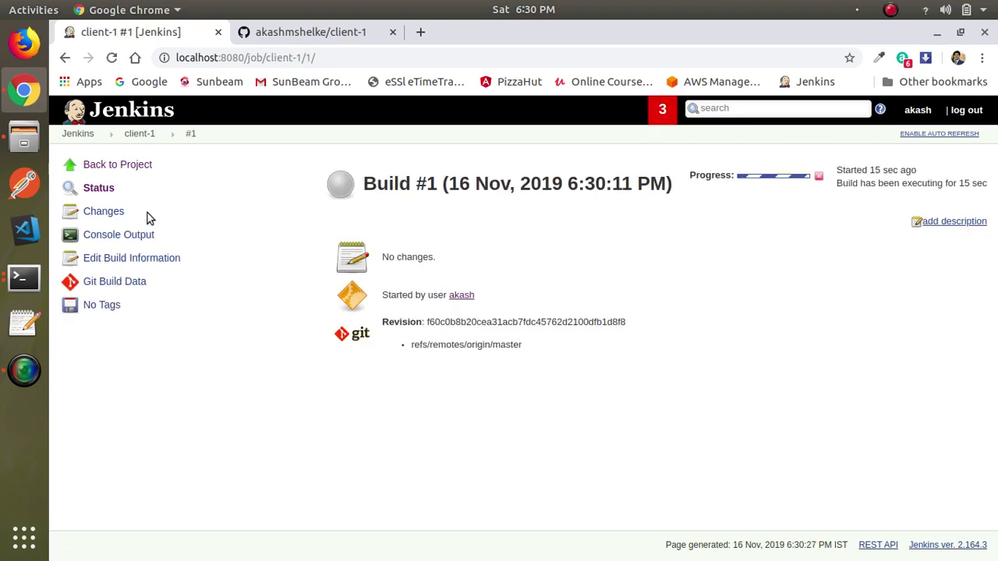
- Open build #1's console output and scroll through the log
{"action": "left_click", "coordinate": [107, 239]}
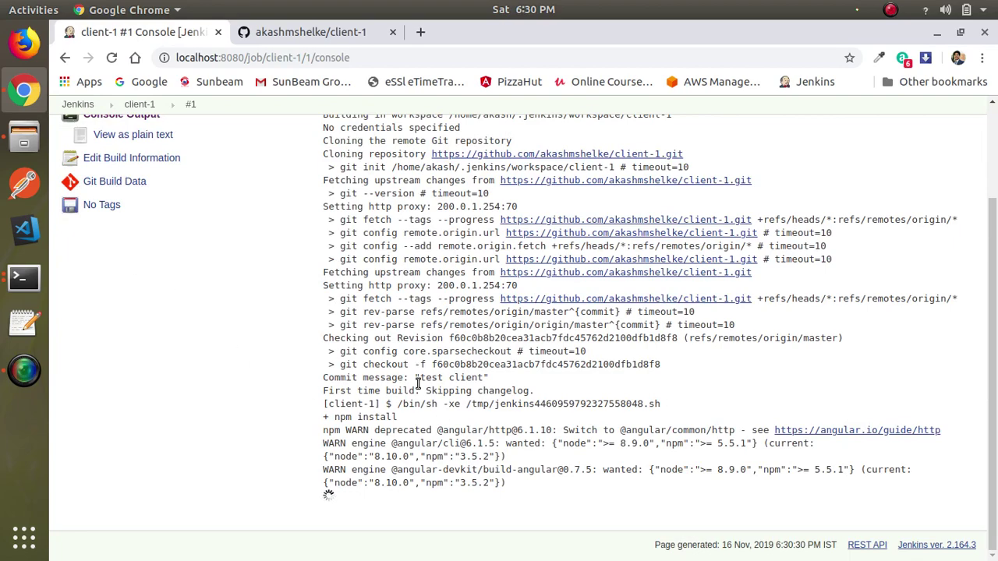
{"action": "scroll", "coordinate": [415, 365], "scroll_direction": "up", "scroll_amount": 5}
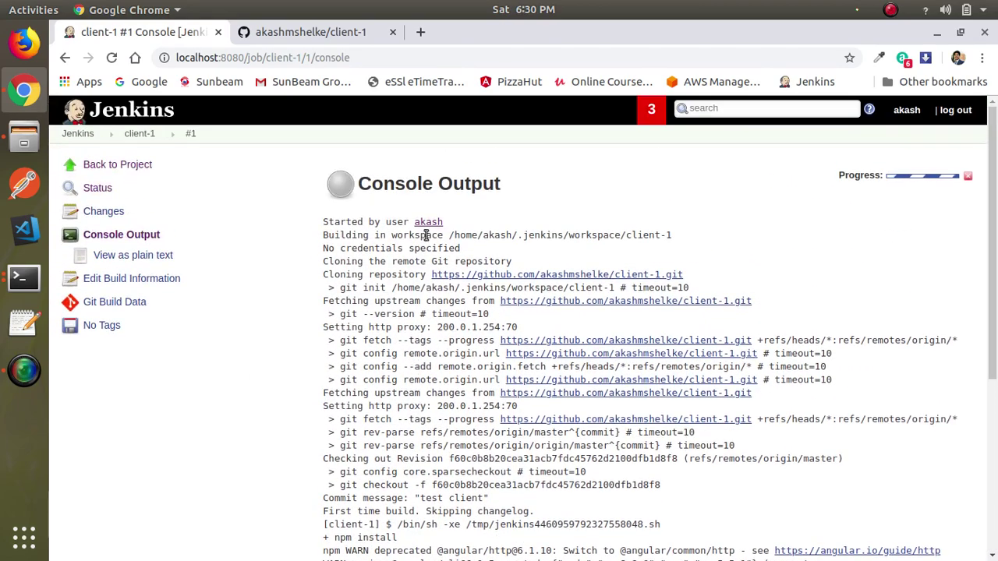
{"action": "scroll", "coordinate": [429, 296], "scroll_direction": "down", "scroll_amount": 5}
{"action": "scroll", "coordinate": [428, 296], "scroll_direction": "down", "scroll_amount": 2}
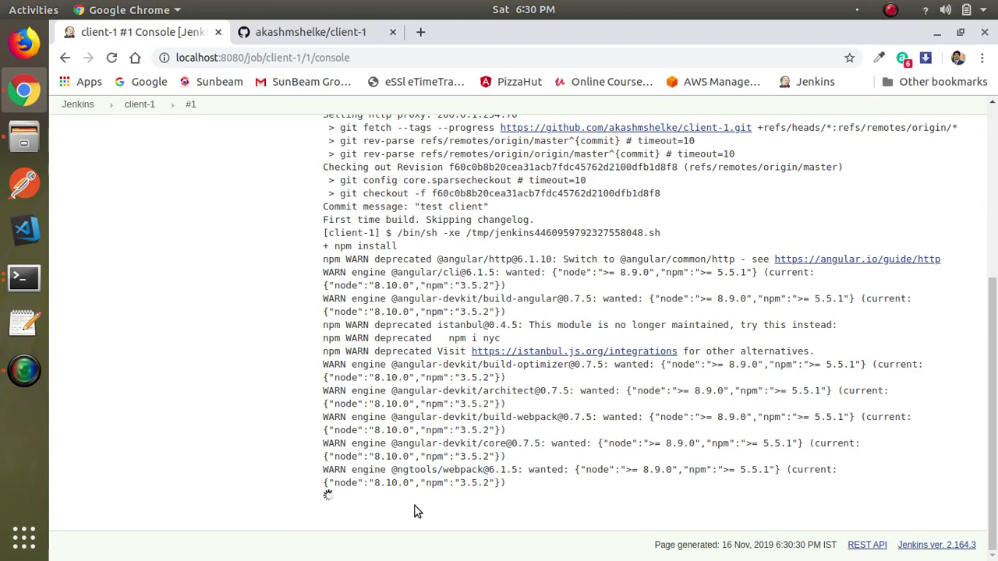
{"action": "left_click", "coordinate": [889, 9]}
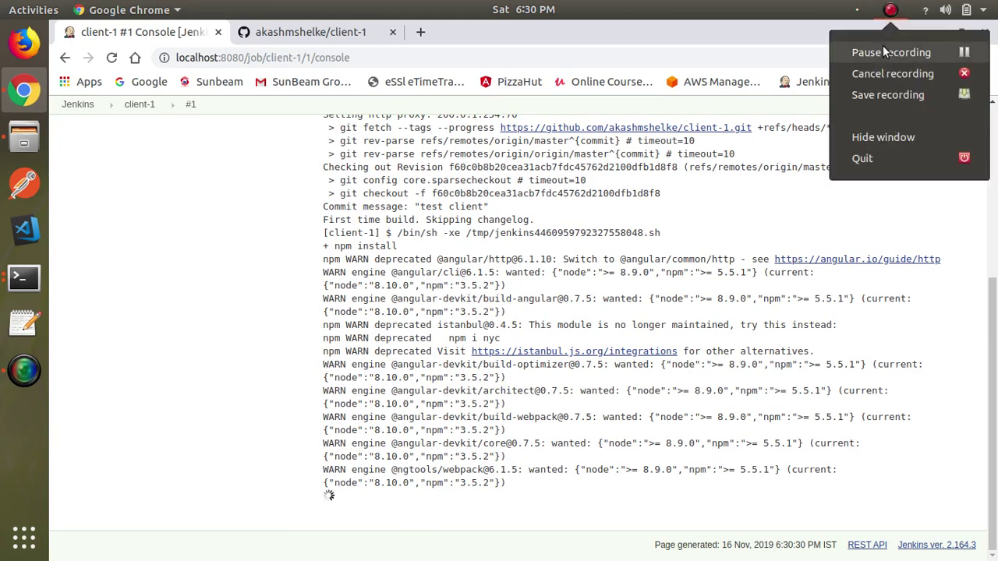
{"action": "left_click", "coordinate": [882, 48]}
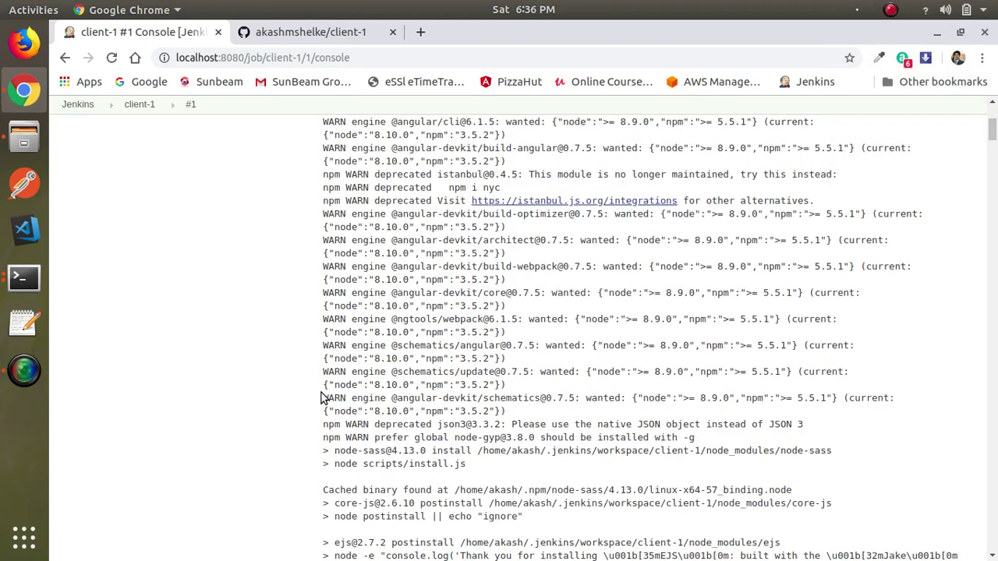
- Inspect the npm warnings, dependency tree and ng build --prod step in the console log
{"action": "left_click_drag", "start_coordinate": [322, 399], "coordinate": [465, 464]}
{"action": "scroll", "coordinate": [606, 328], "scroll_direction": "down", "scroll_amount": 12}
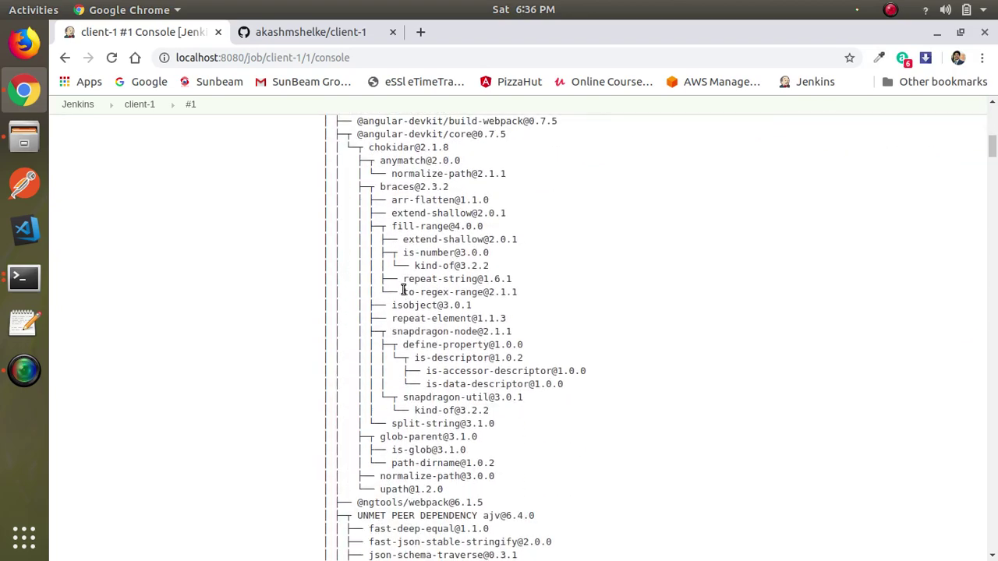
{"action": "left_click_drag", "start_coordinate": [403, 240], "coordinate": [479, 517]}
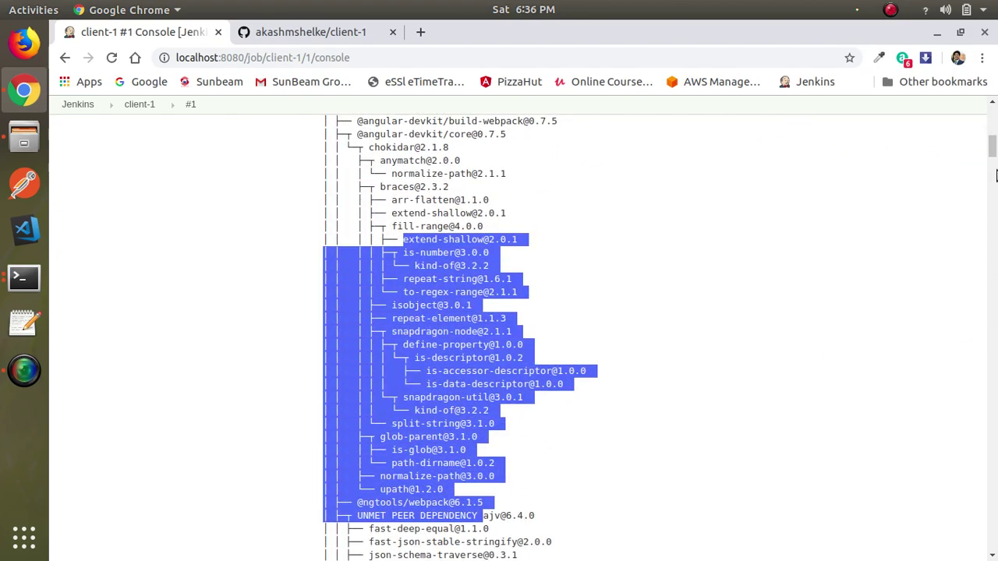
{"action": "left_click_drag", "start_coordinate": [992, 148], "coordinate": [984, 551]}
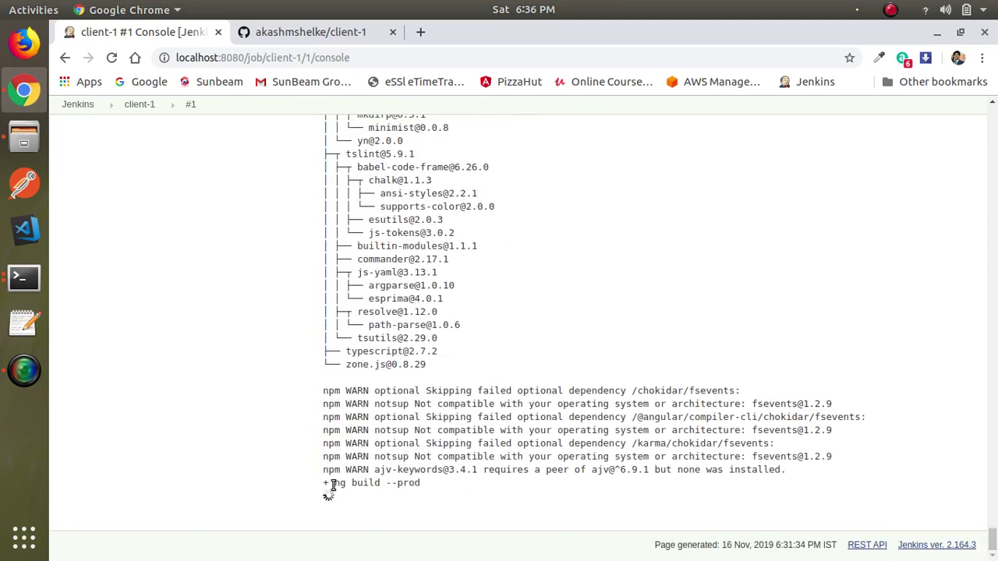
{"action": "left_click_drag", "start_coordinate": [334, 484], "coordinate": [433, 485]}
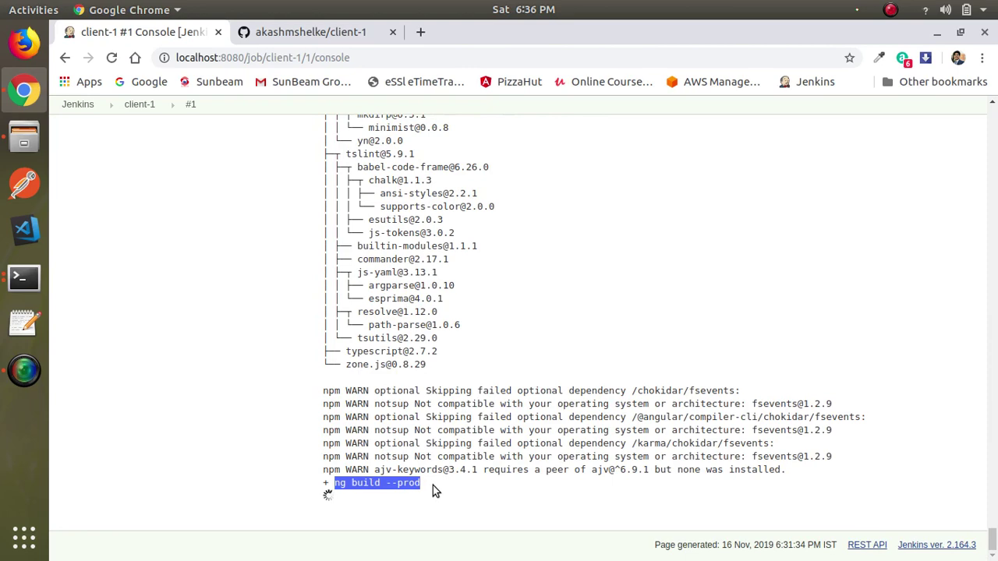
{"action": "left_click", "coordinate": [541, 326]}
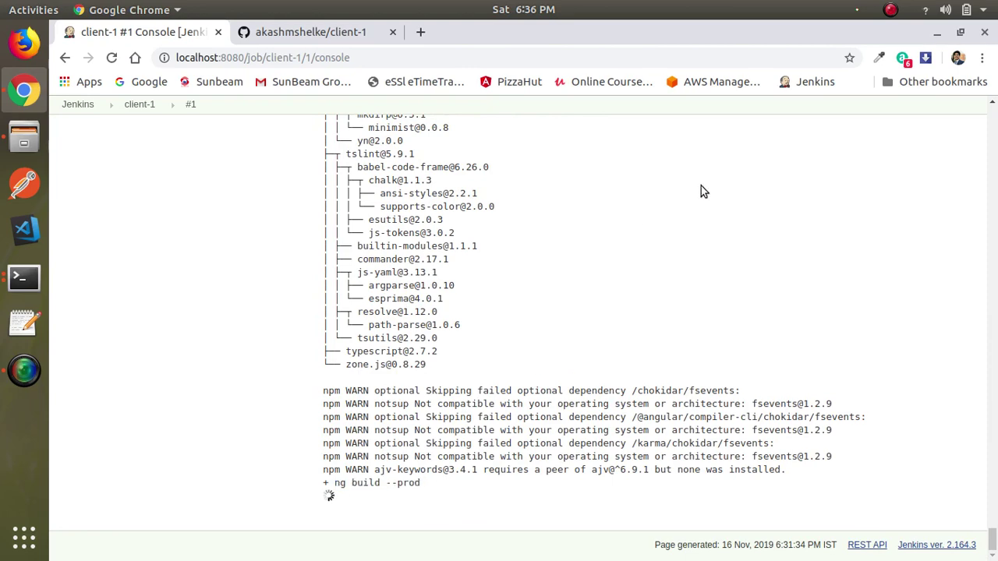
- Confirm the log ends with Finished: SUCCESS, then open a new browser tab
{"action": "left_click", "coordinate": [890, 10]}
{"action": "left_click", "coordinate": [881, 51]}
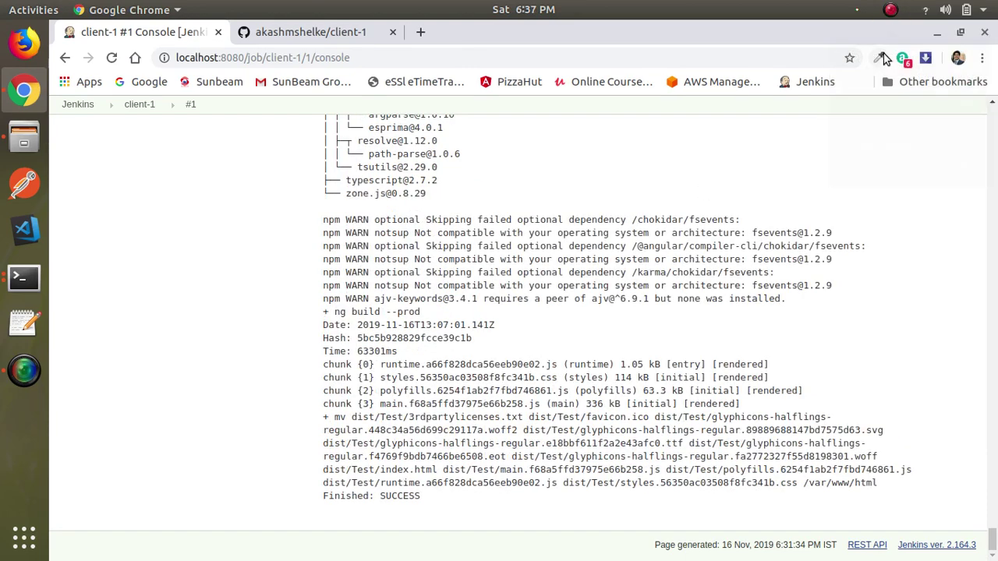
{"action": "left_click_drag", "start_coordinate": [325, 501], "coordinate": [408, 505]}
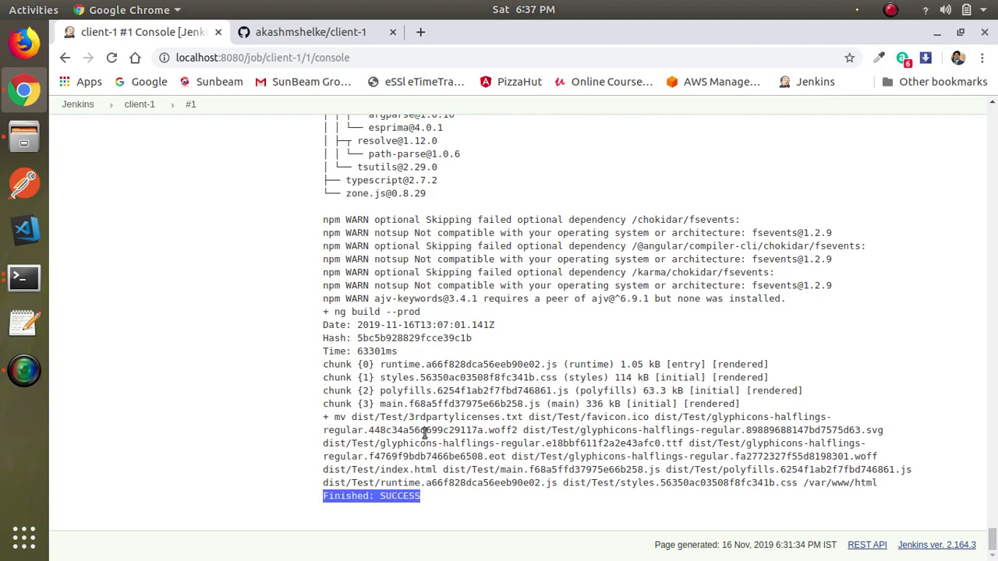
{"action": "left_click", "coordinate": [423, 35]}
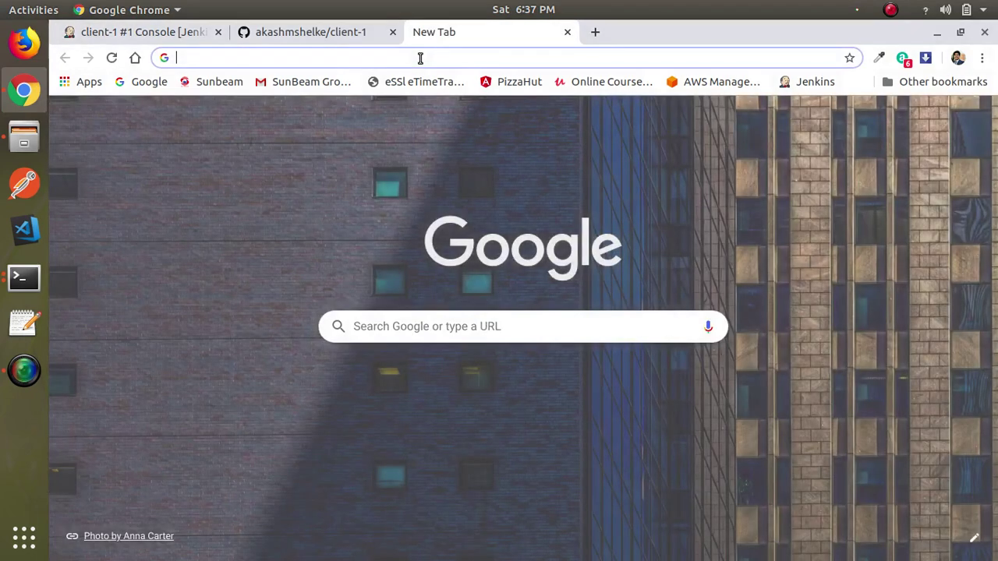
- Load localhost to view the deployed App14 Movie List page with its empty table
{"action": "type", "text": "localhost:420"}
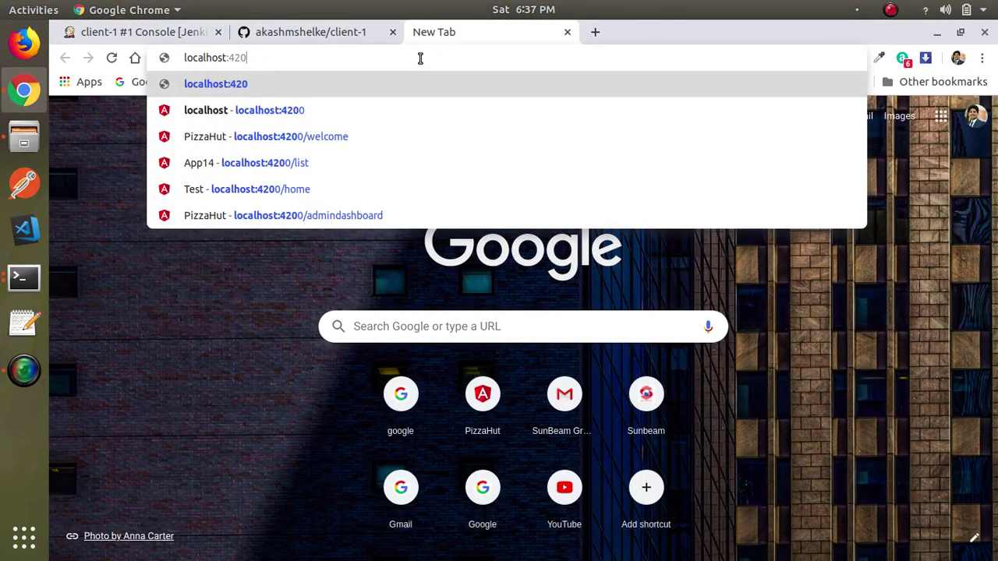
{"action": "key", "text": "BackSpace"}
{"action": "key", "text": "BackSpace"}
{"action": "key", "text": "BackSpace"}
{"action": "key", "text": "BackSpace"}
{"action": "key", "text": "Return"}
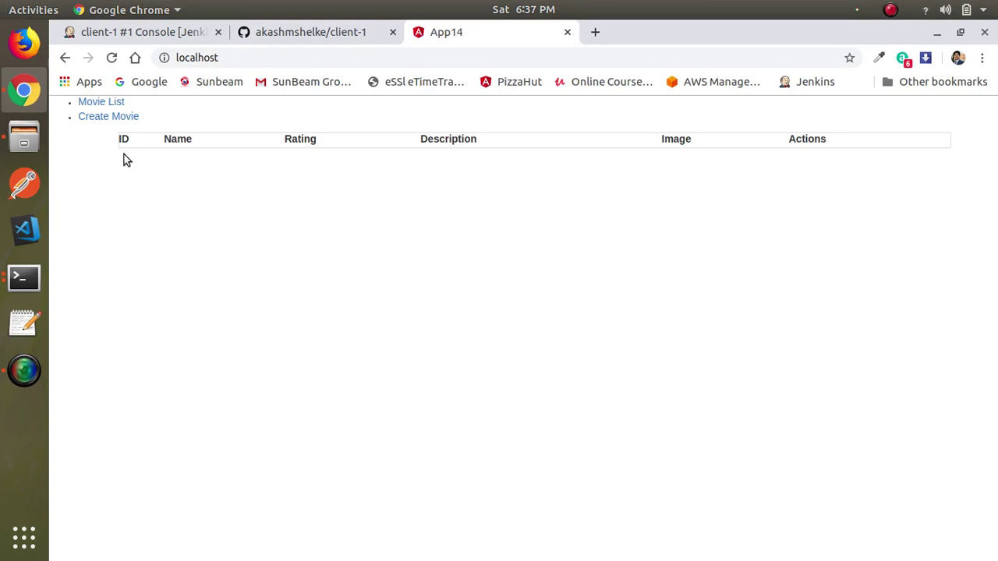
{"action": "left_click_drag", "start_coordinate": [78, 103], "coordinate": [585, 158]}
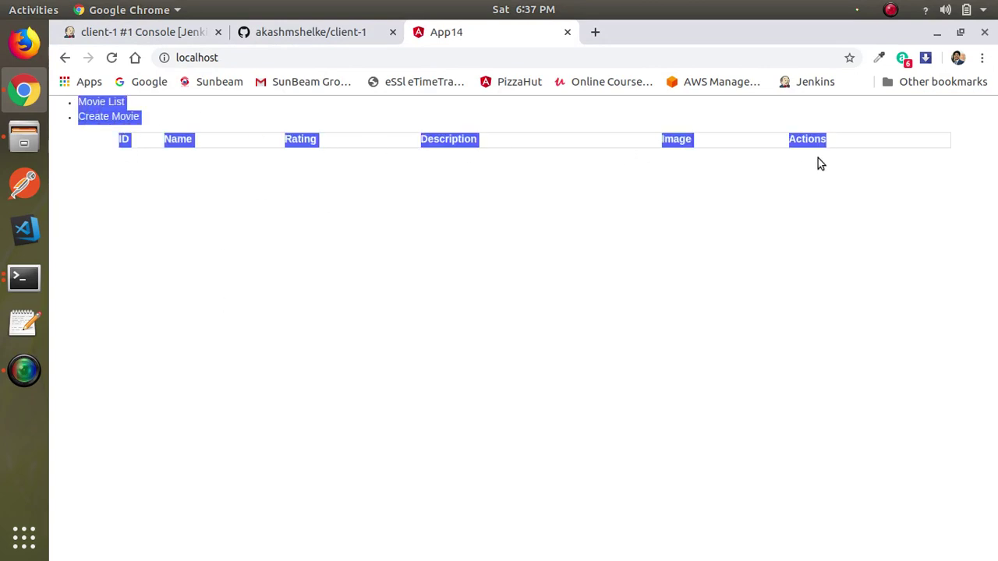
{"action": "left_click", "coordinate": [276, 268]}
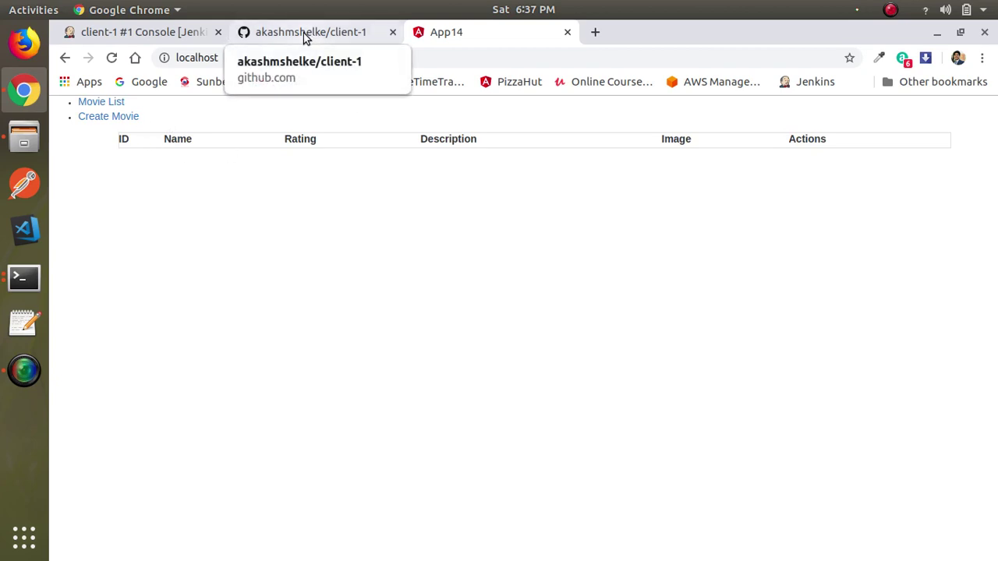
- In Files, browse to Home > Akash > imp_demos > MEAN CRUD > Client
{"action": "left_click", "coordinate": [24, 142]}
{"action": "left_click", "coordinate": [228, 84]}
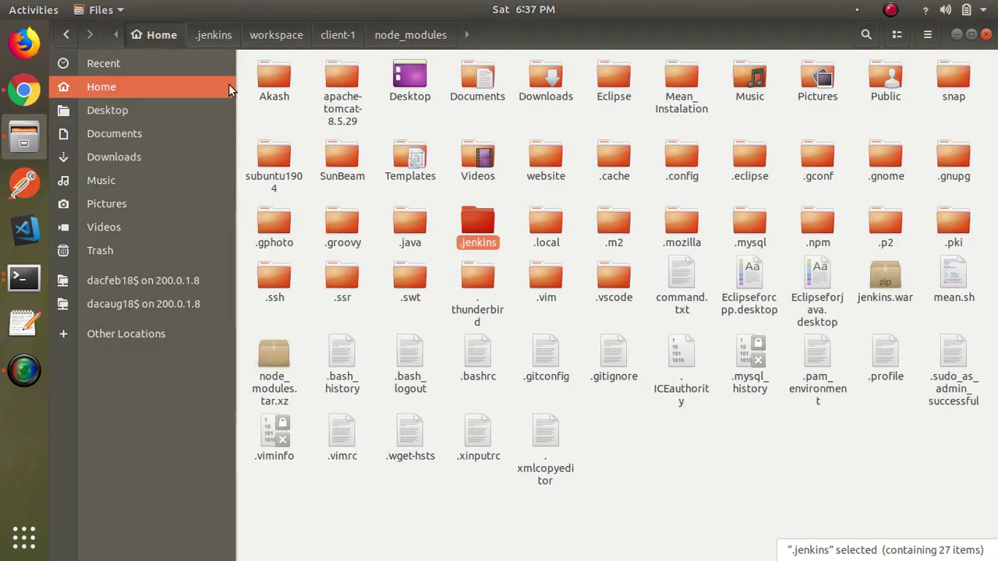
{"action": "double_click", "coordinate": [268, 80]}
{"action": "double_click", "coordinate": [350, 91]}
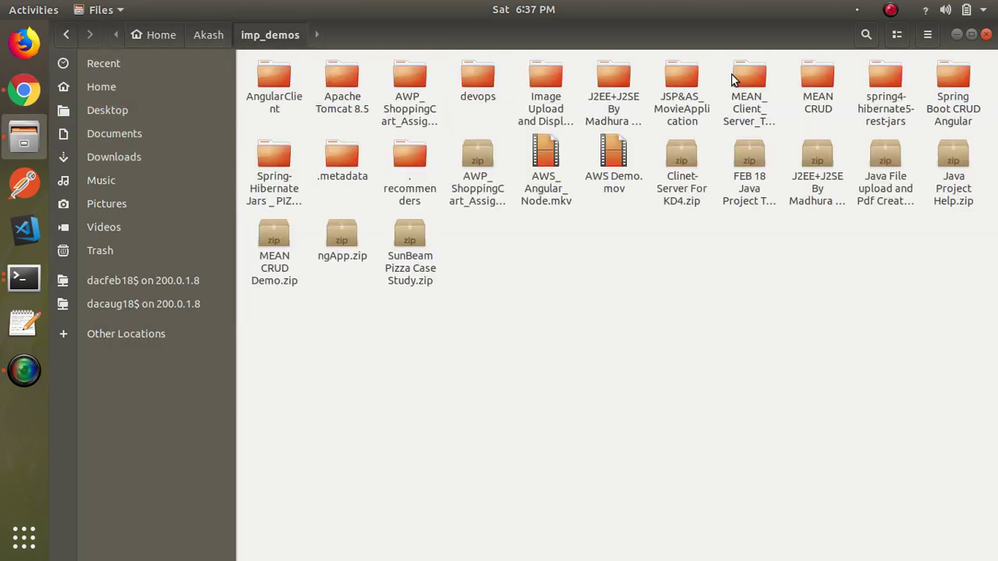
{"action": "double_click", "coordinate": [818, 81]}
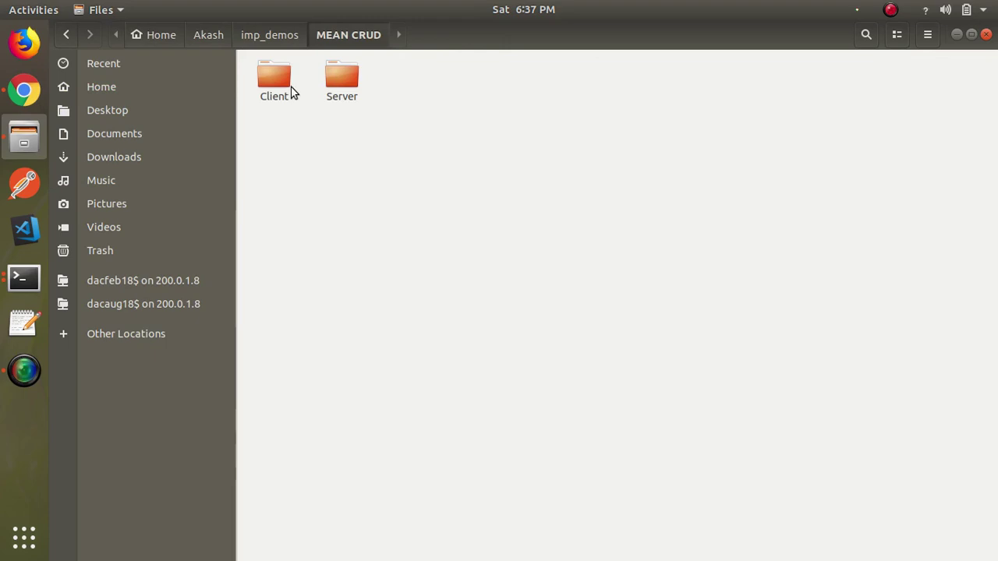
{"action": "double_click", "coordinate": [274, 78]}
- Open a terminal in the Client folder and run 'code .' to launch Visual Studio Code
{"action": "right_click", "coordinate": [347, 237]}
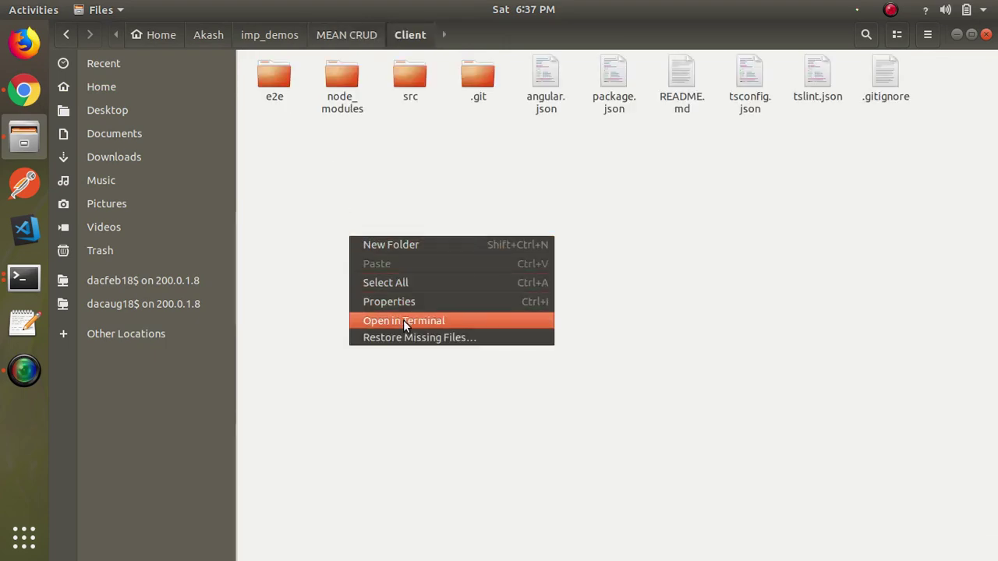
{"action": "left_click", "coordinate": [403, 322]}
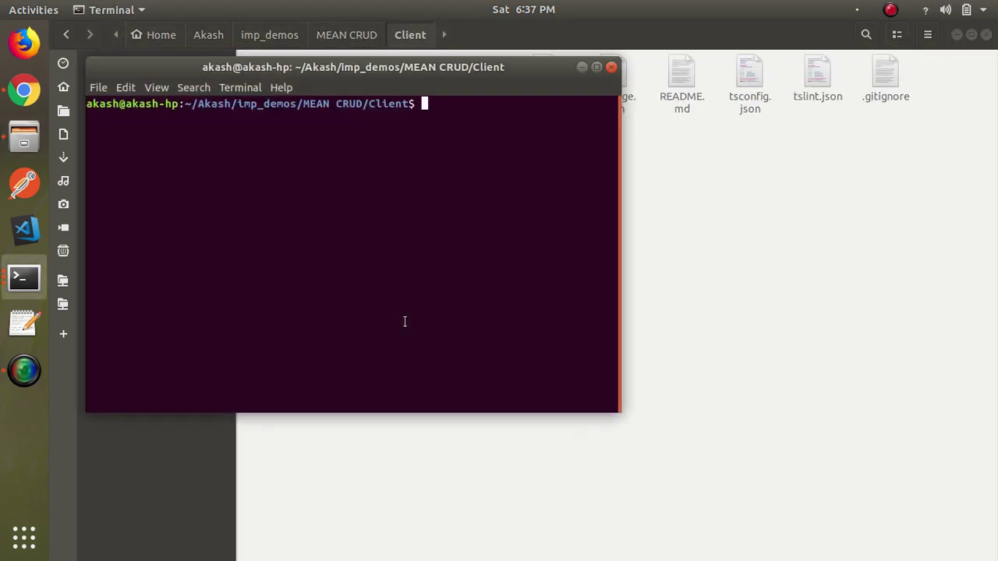
{"action": "type", "text": "code ."}
{"action": "key", "text": "Return"}
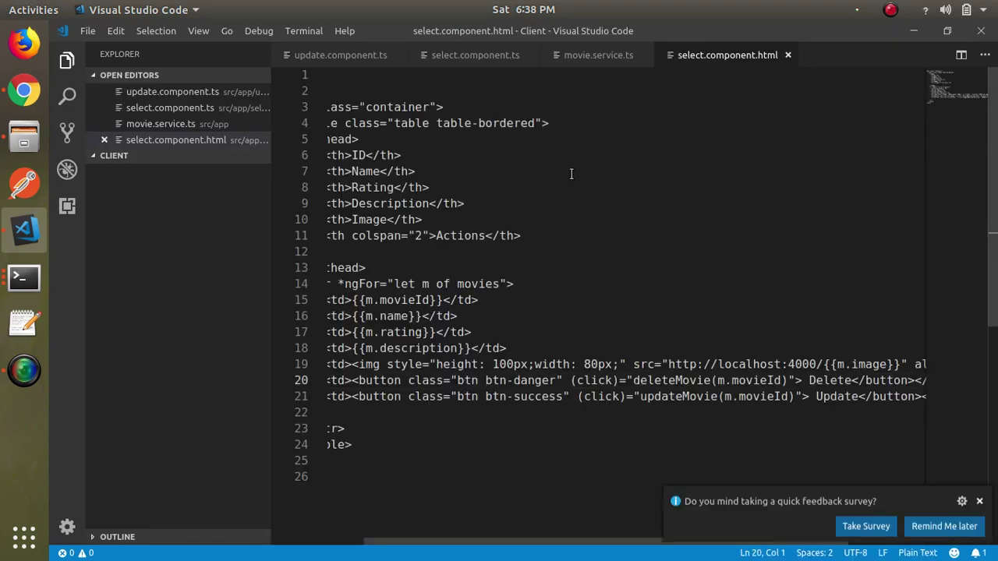
- Dismiss the survey notification and start a new line after <div class="container">
{"action": "left_click", "coordinate": [979, 493]}
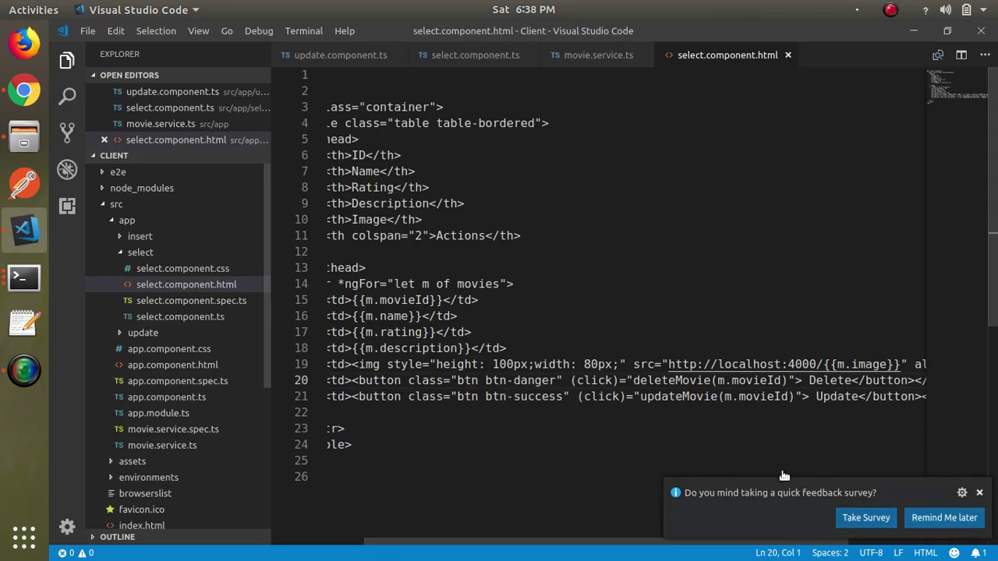
{"action": "left_click_drag", "start_coordinate": [447, 540], "coordinate": [411, 540]}
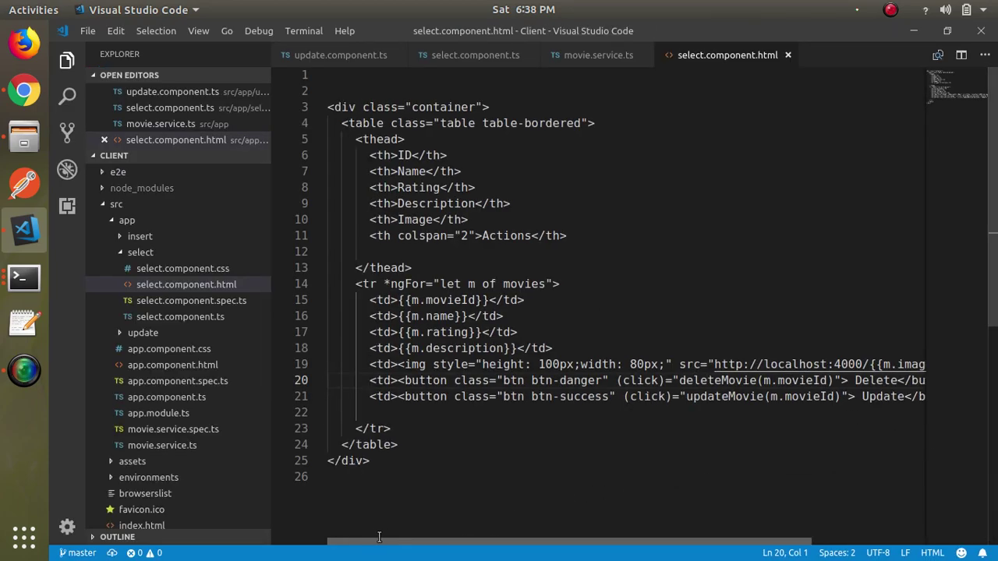
{"action": "left_click", "coordinate": [490, 171]}
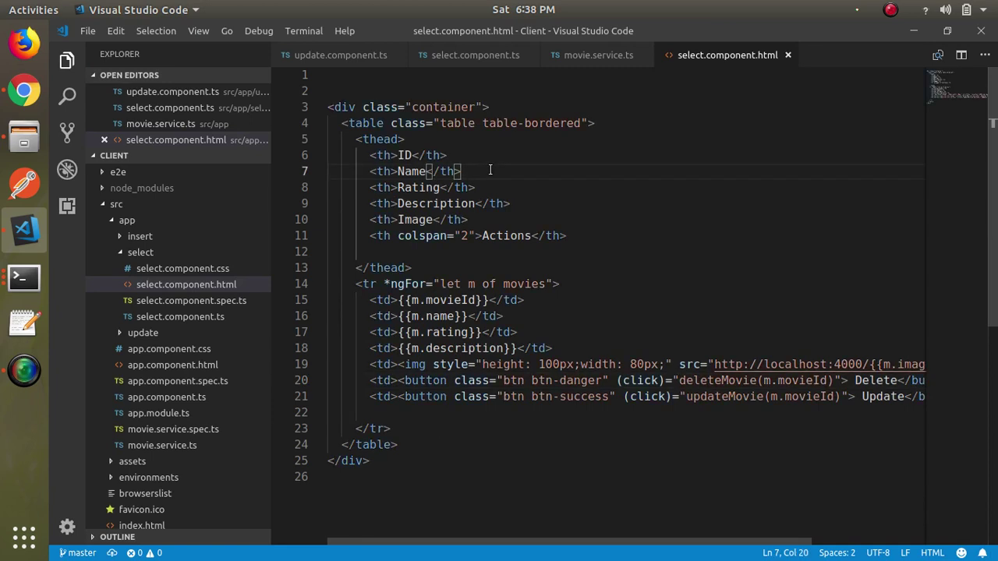
{"action": "left_click", "coordinate": [508, 108]}
{"action": "key", "text": "Return"}
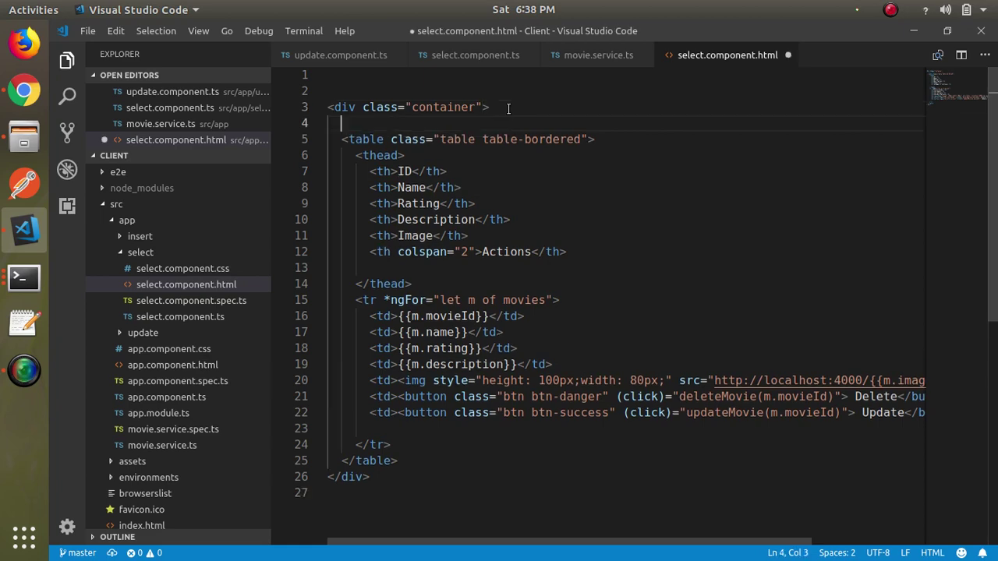
- Add the heading <h1>This is Movie Application</h1> and save select.component.html
{"action": "type", "text": "h1"}
{"action": "key", "text": "Tab"}
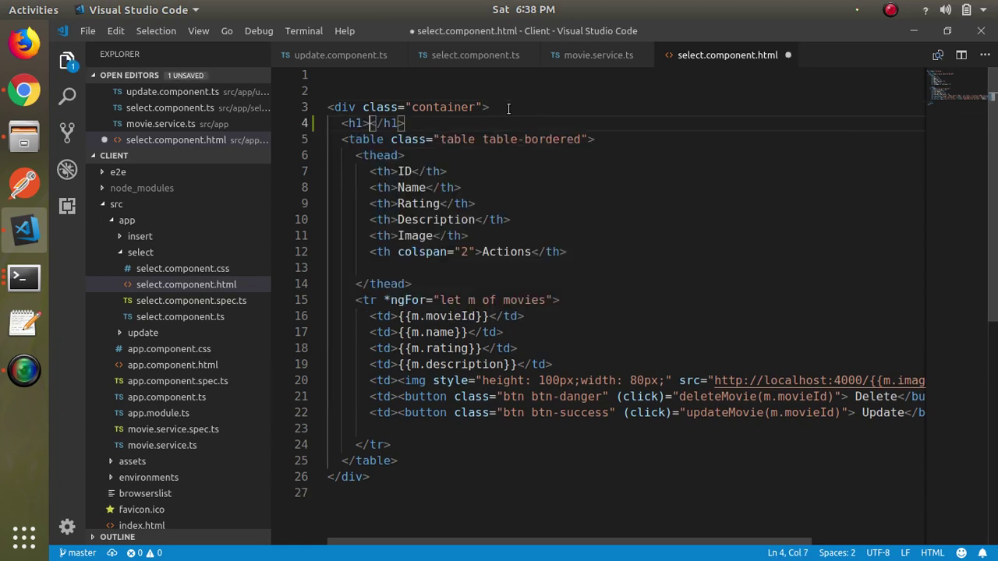
{"action": "type", "text": "Tis"}
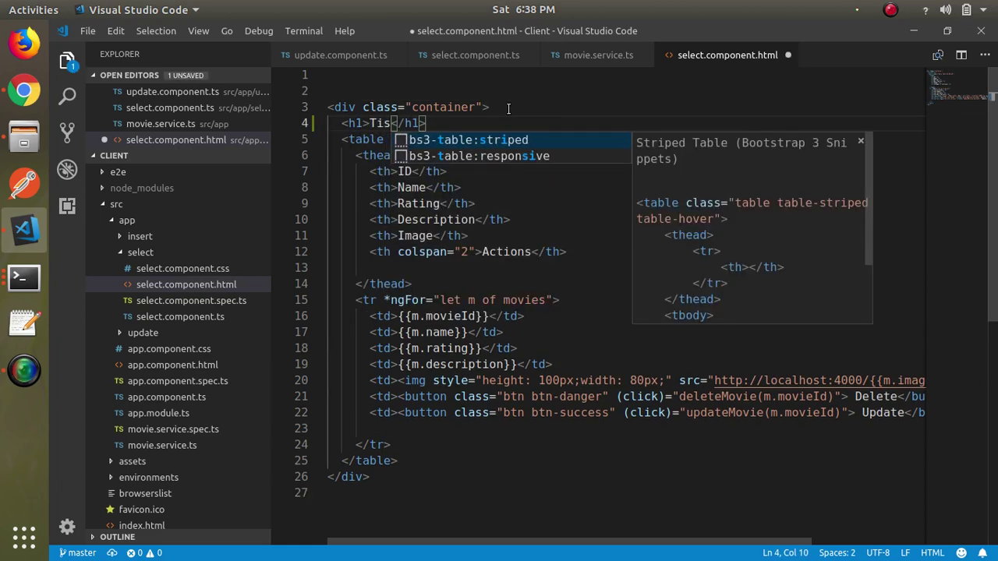
{"action": "key", "text": "BackSpace"}
{"action": "key", "text": "BackSpace"}
{"action": "type", "text": "his"}
{"action": "type", "text": " is "}
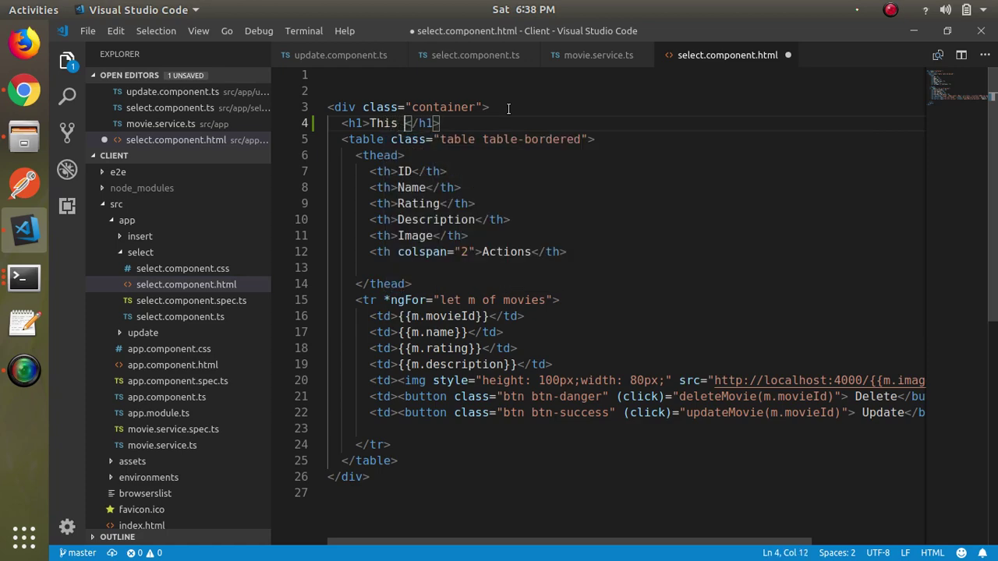
{"action": "type", "text": "Move a"}
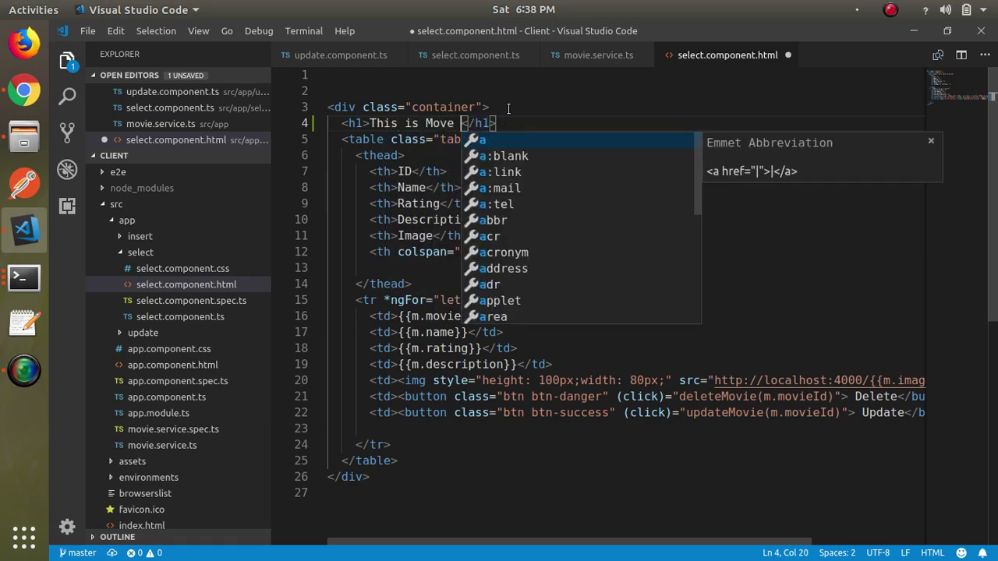
{"action": "key", "text": "BackSpace"}
{"action": "key", "text": "BackSpace"}
{"action": "key", "text": "BackSpace"}
{"action": "type", "text": "ie Appli"}
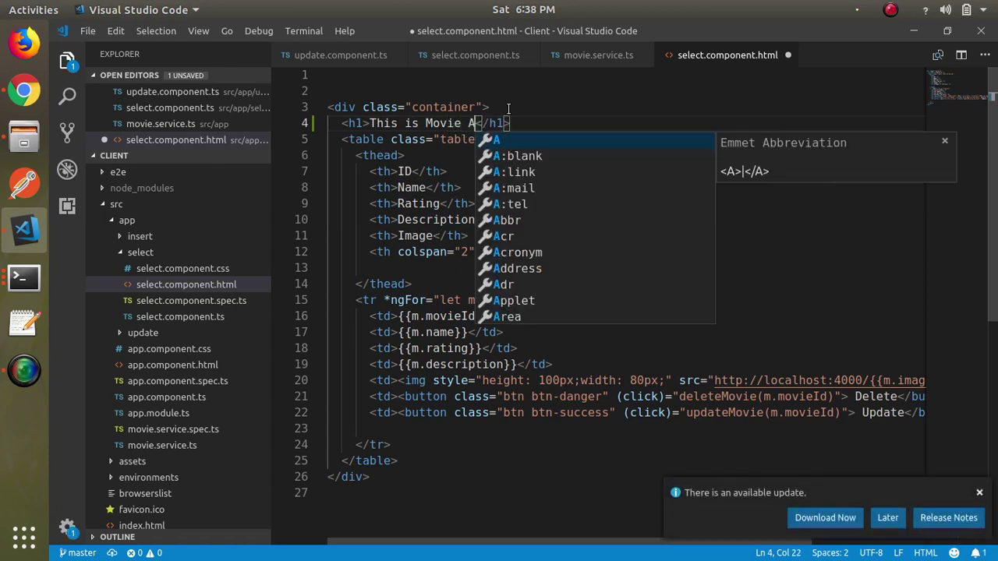
{"action": "type", "text": "cation"}
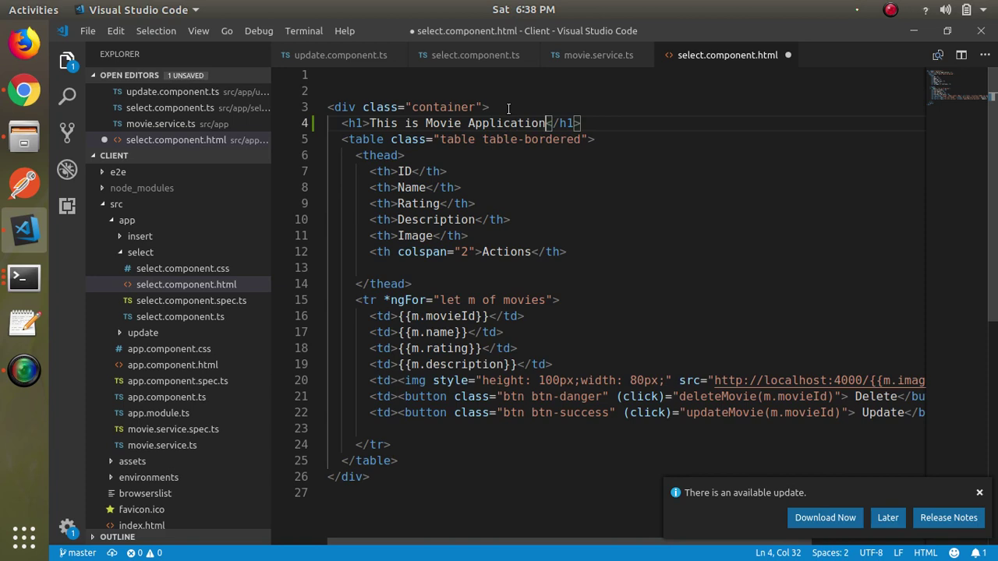
{"action": "key", "text": "ctrl+s"}
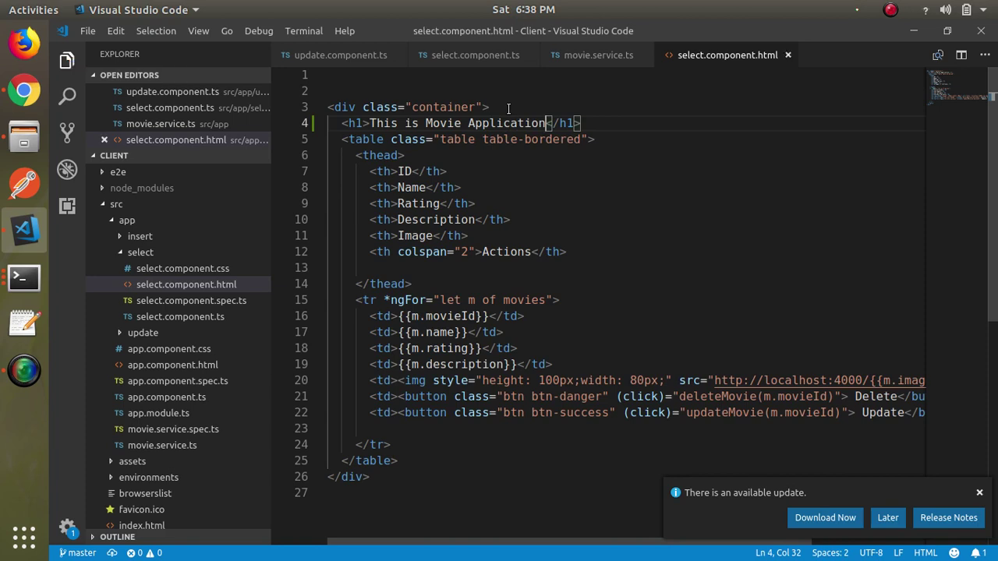
- Switch through Chrome back to the Client folder's terminal
{"action": "triple_click", "coordinate": [506, 121]}
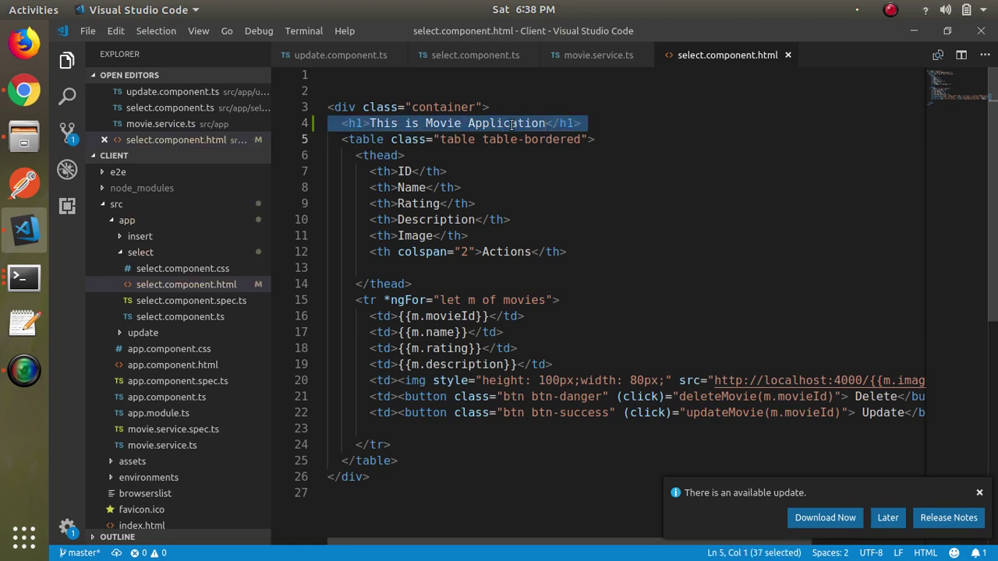
{"action": "key", "text": "alt+Tab"}
{"action": "key", "text": "alt+Tab"}
{"action": "key", "text": "alt+Tab"}
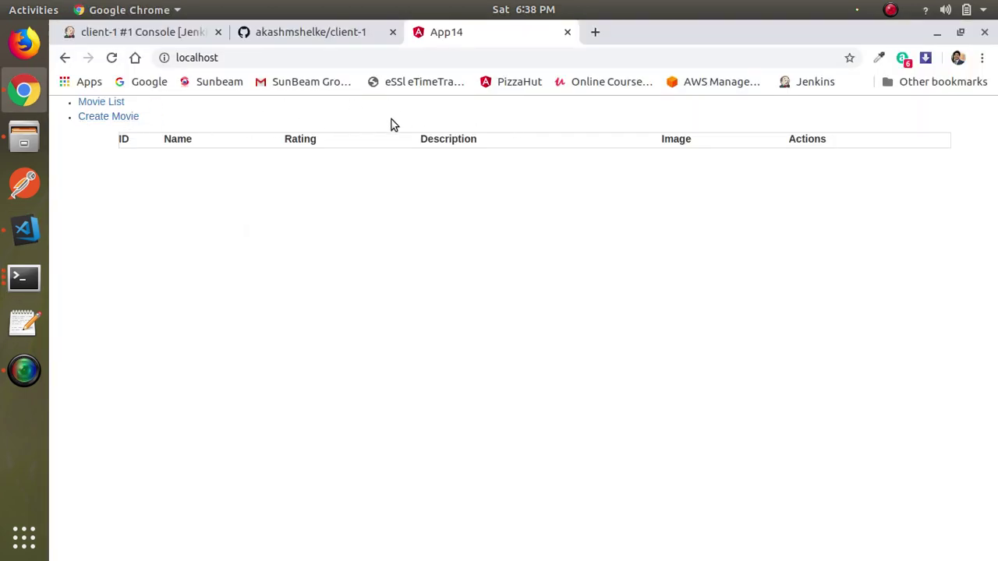
{"action": "key", "text": "alt+Tab"}
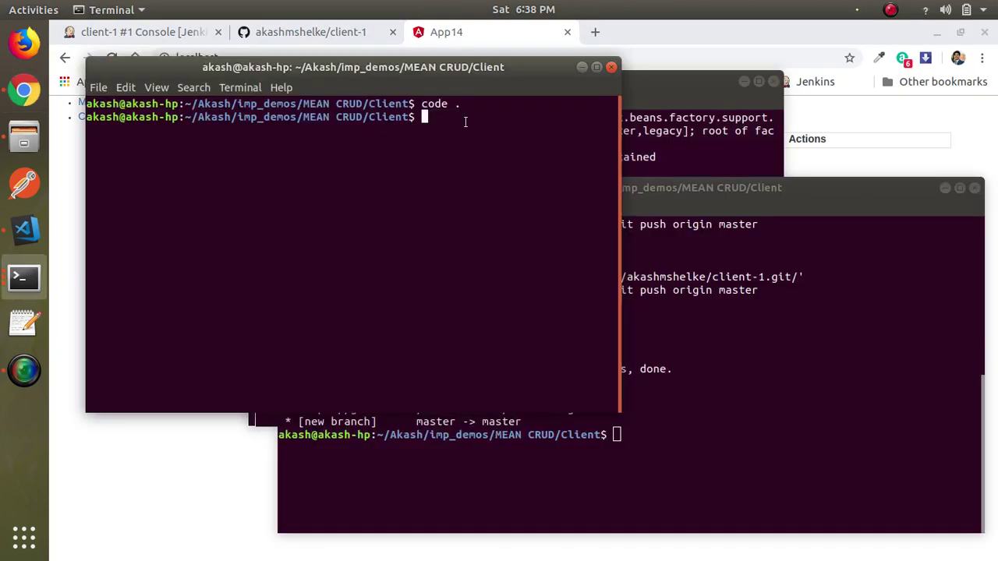